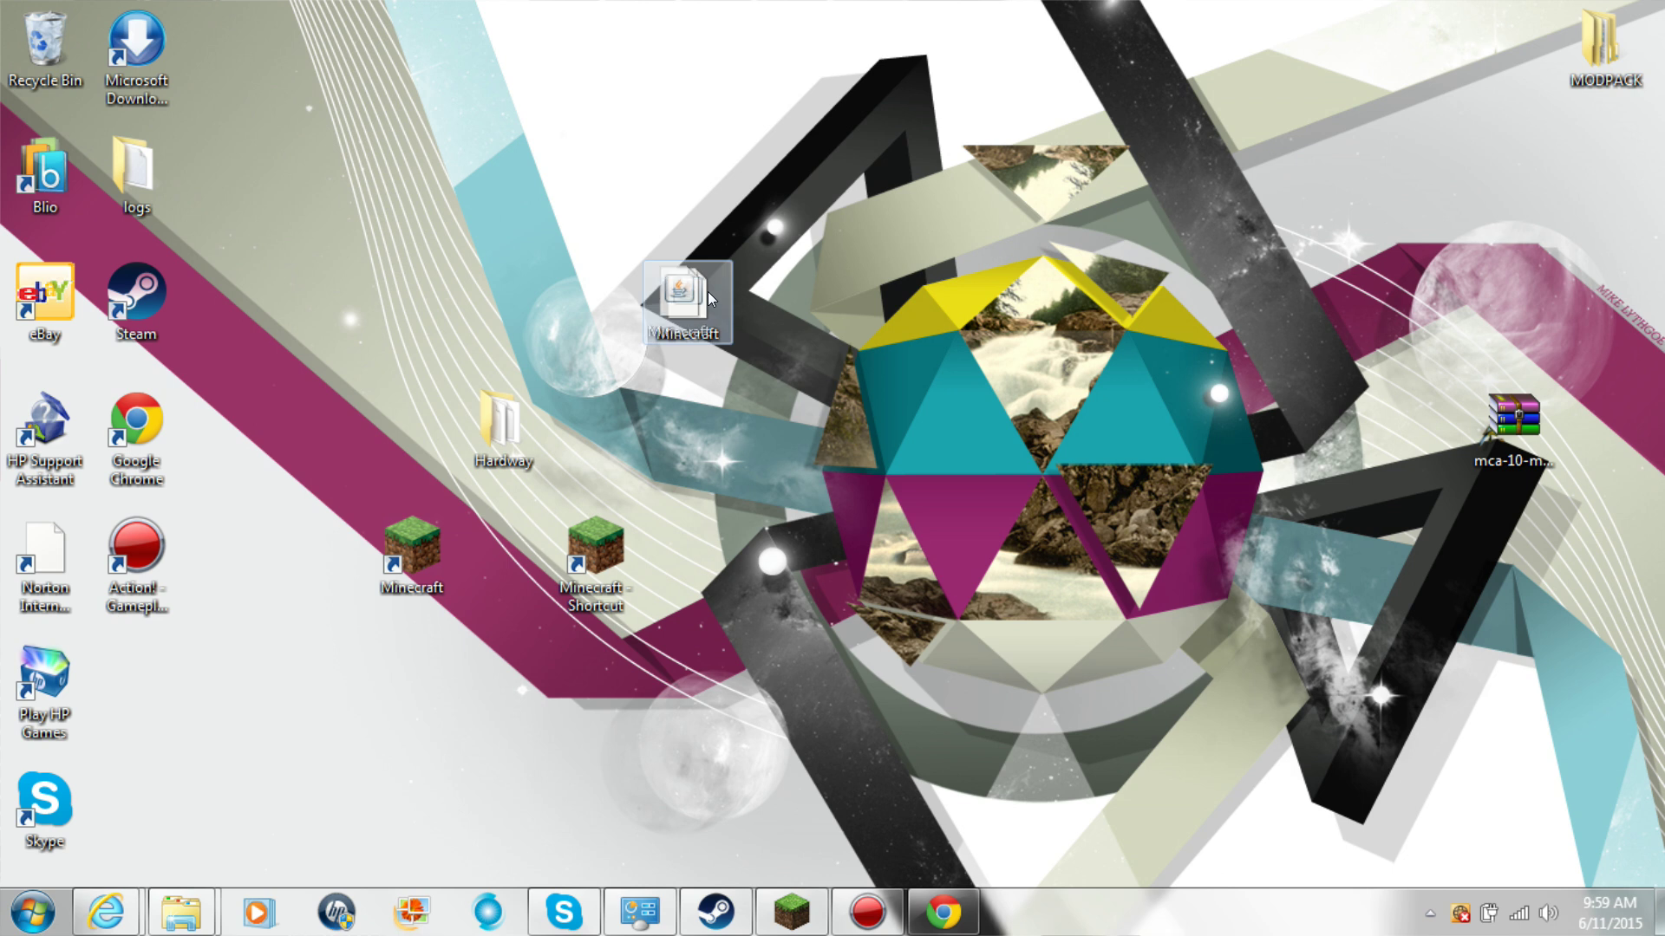
Try to launch Minecraft from each of the two desktop shortcuts and dismiss the launcher's messages
{"action": "left_click_drag", "start_coordinate": [708, 291], "coordinate": [300, 36]}
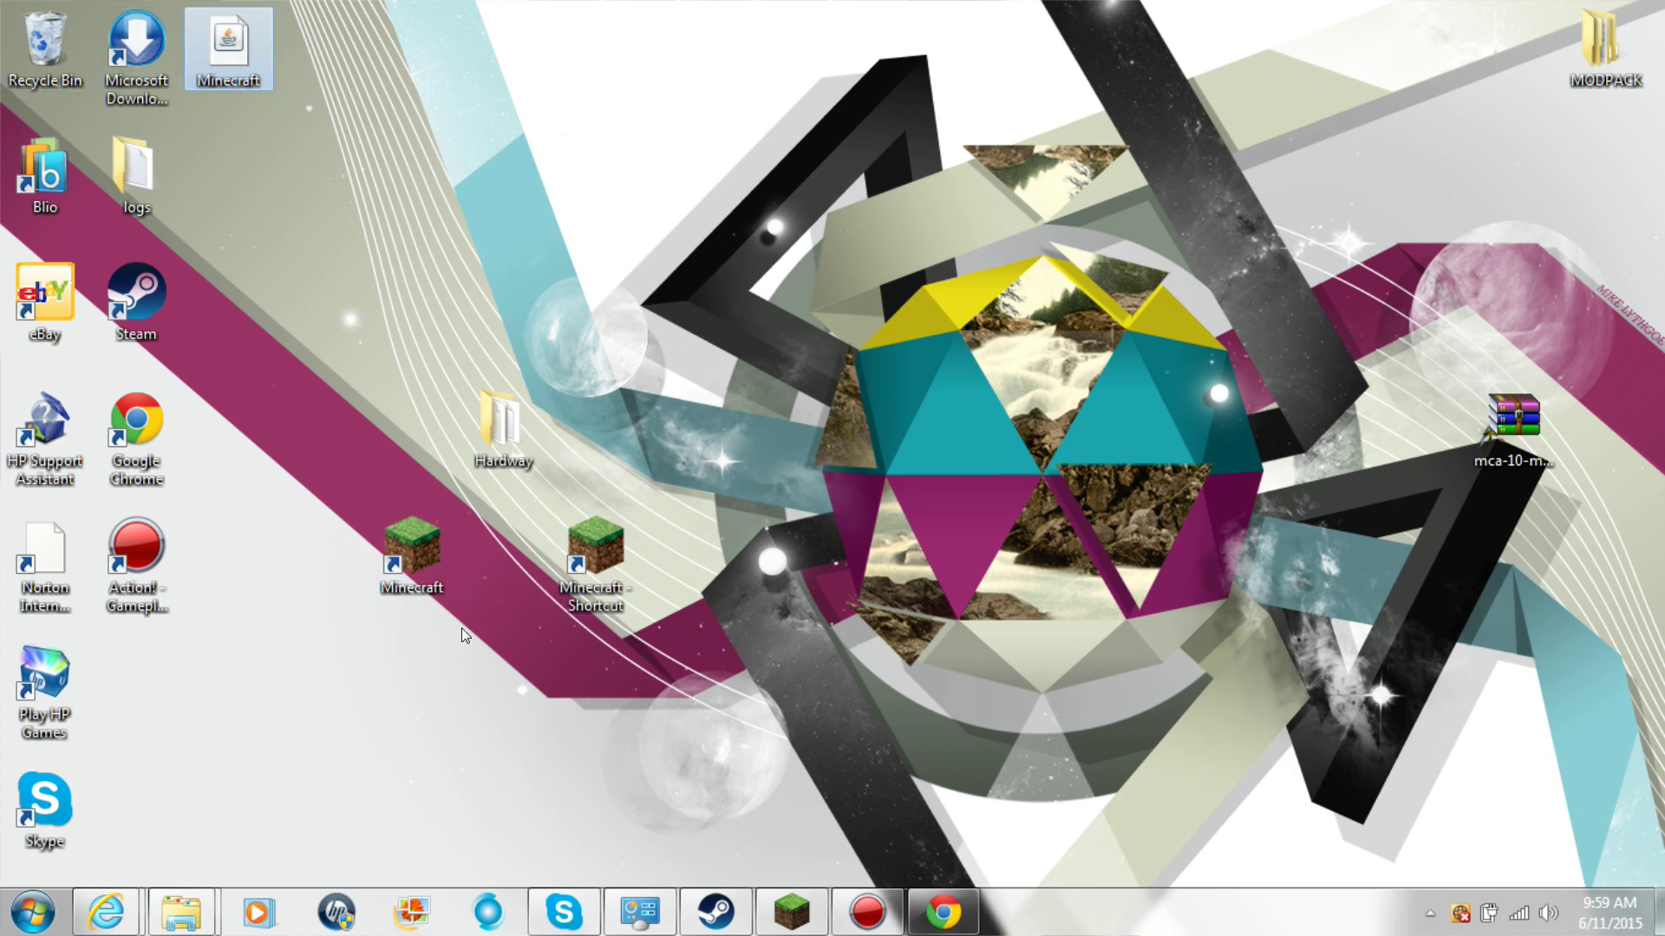
{"action": "double_click", "coordinate": [416, 558]}
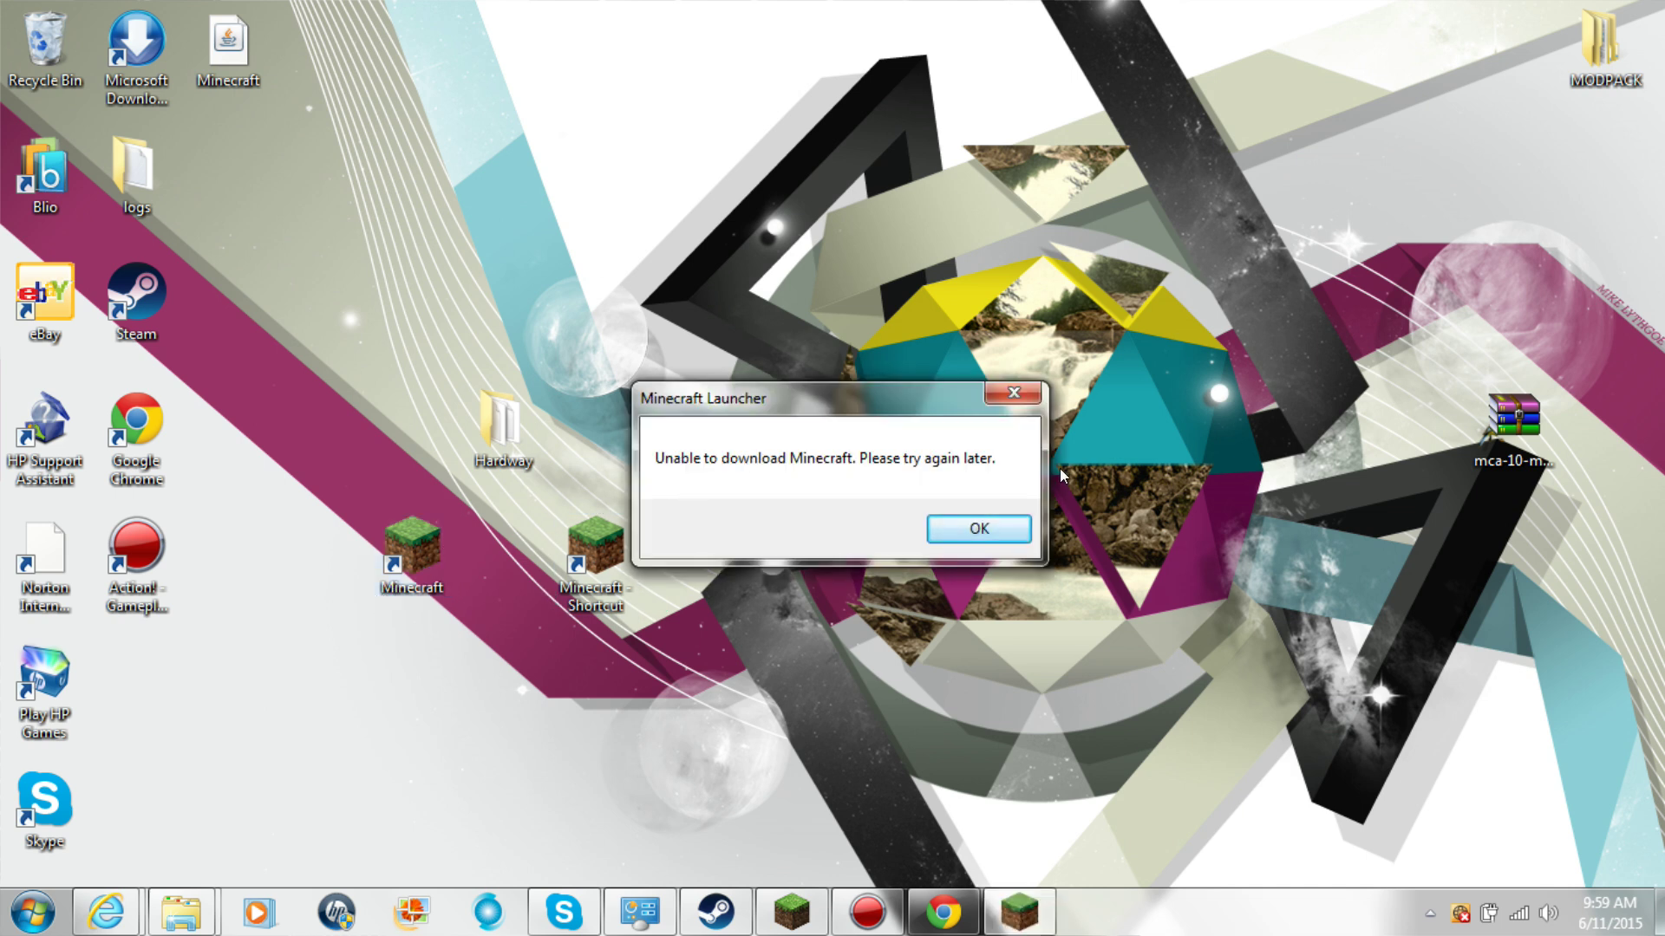
{"action": "left_click", "coordinate": [979, 528]}
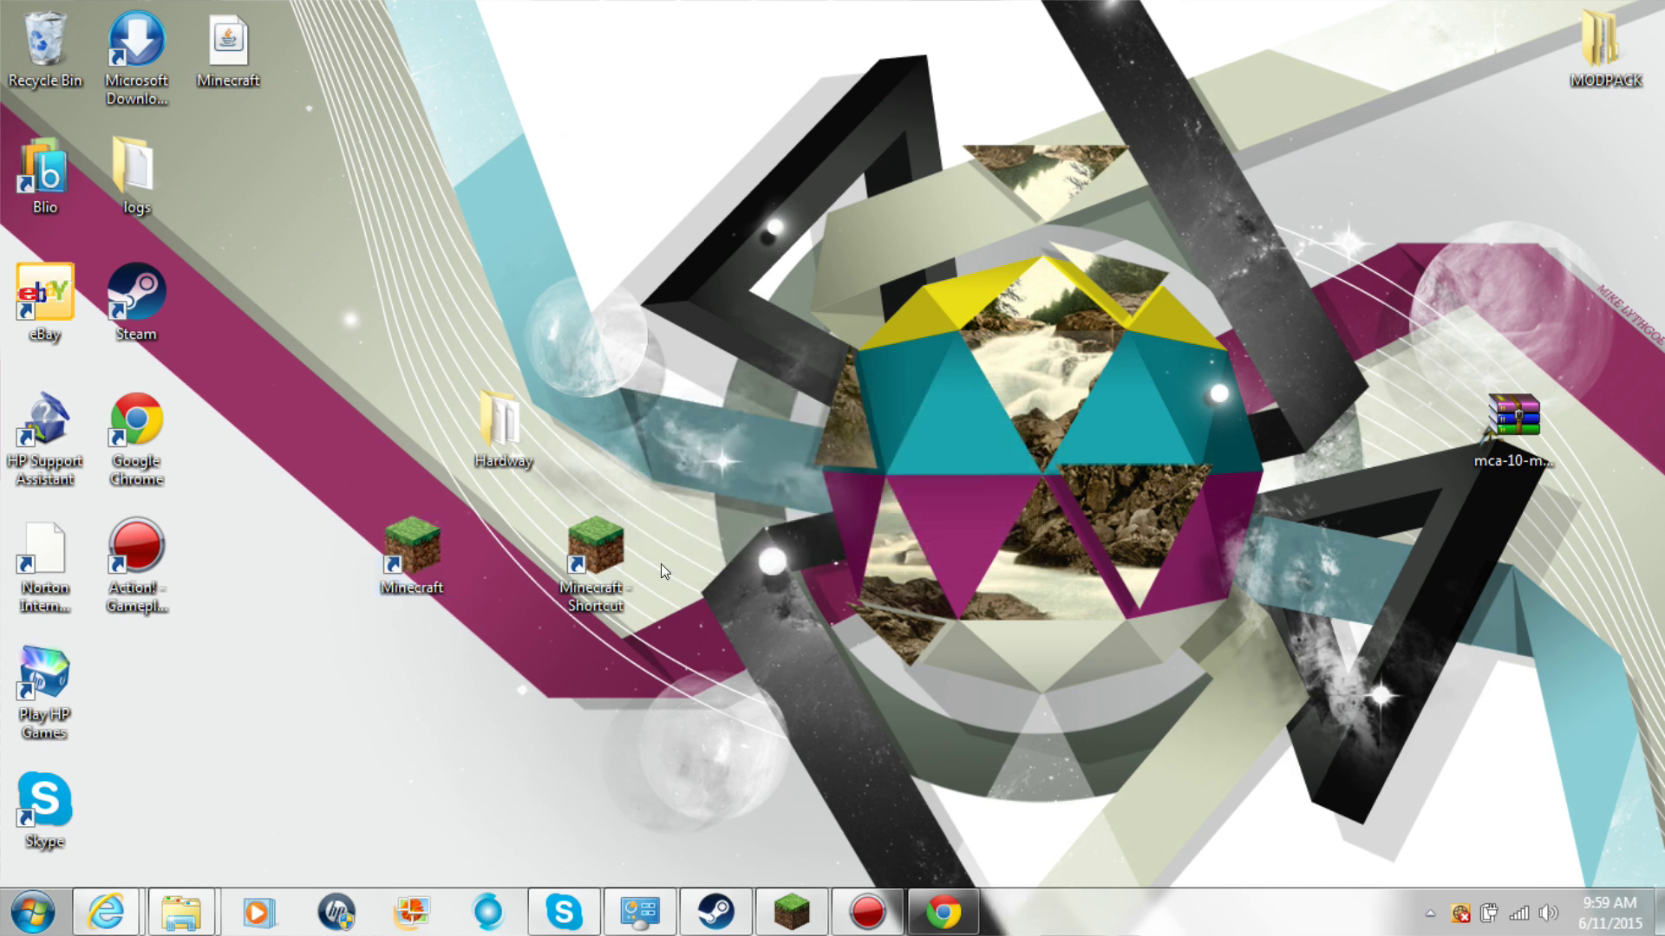
{"action": "double_click", "coordinate": [605, 568]}
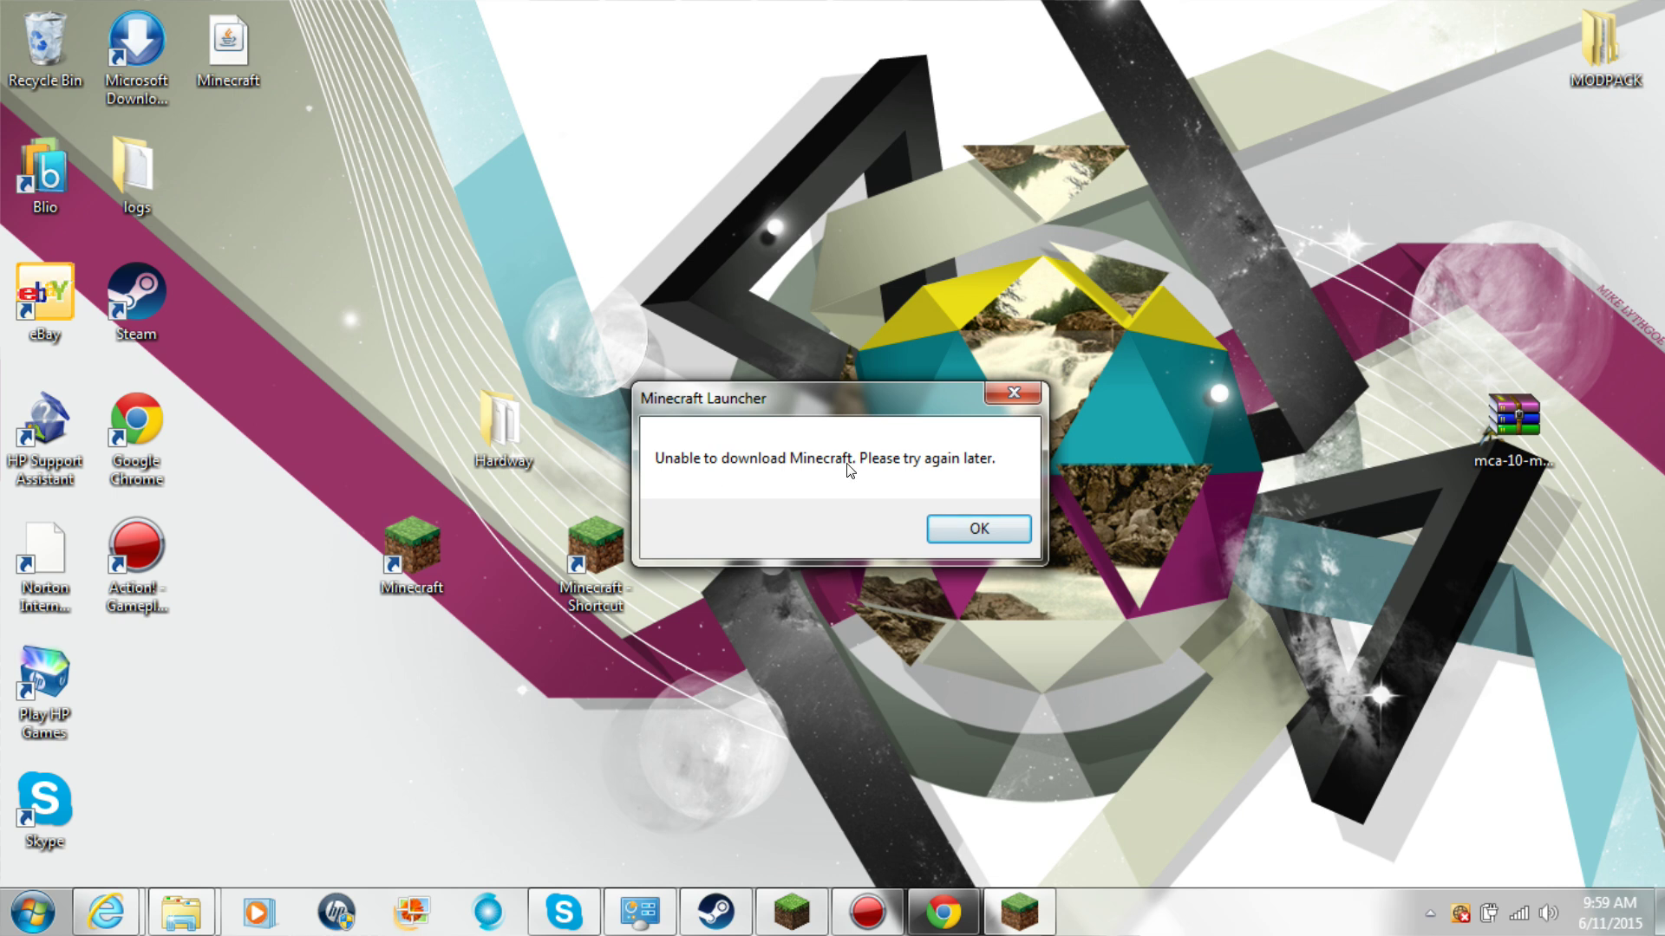
{"action": "left_click", "coordinate": [965, 530]}
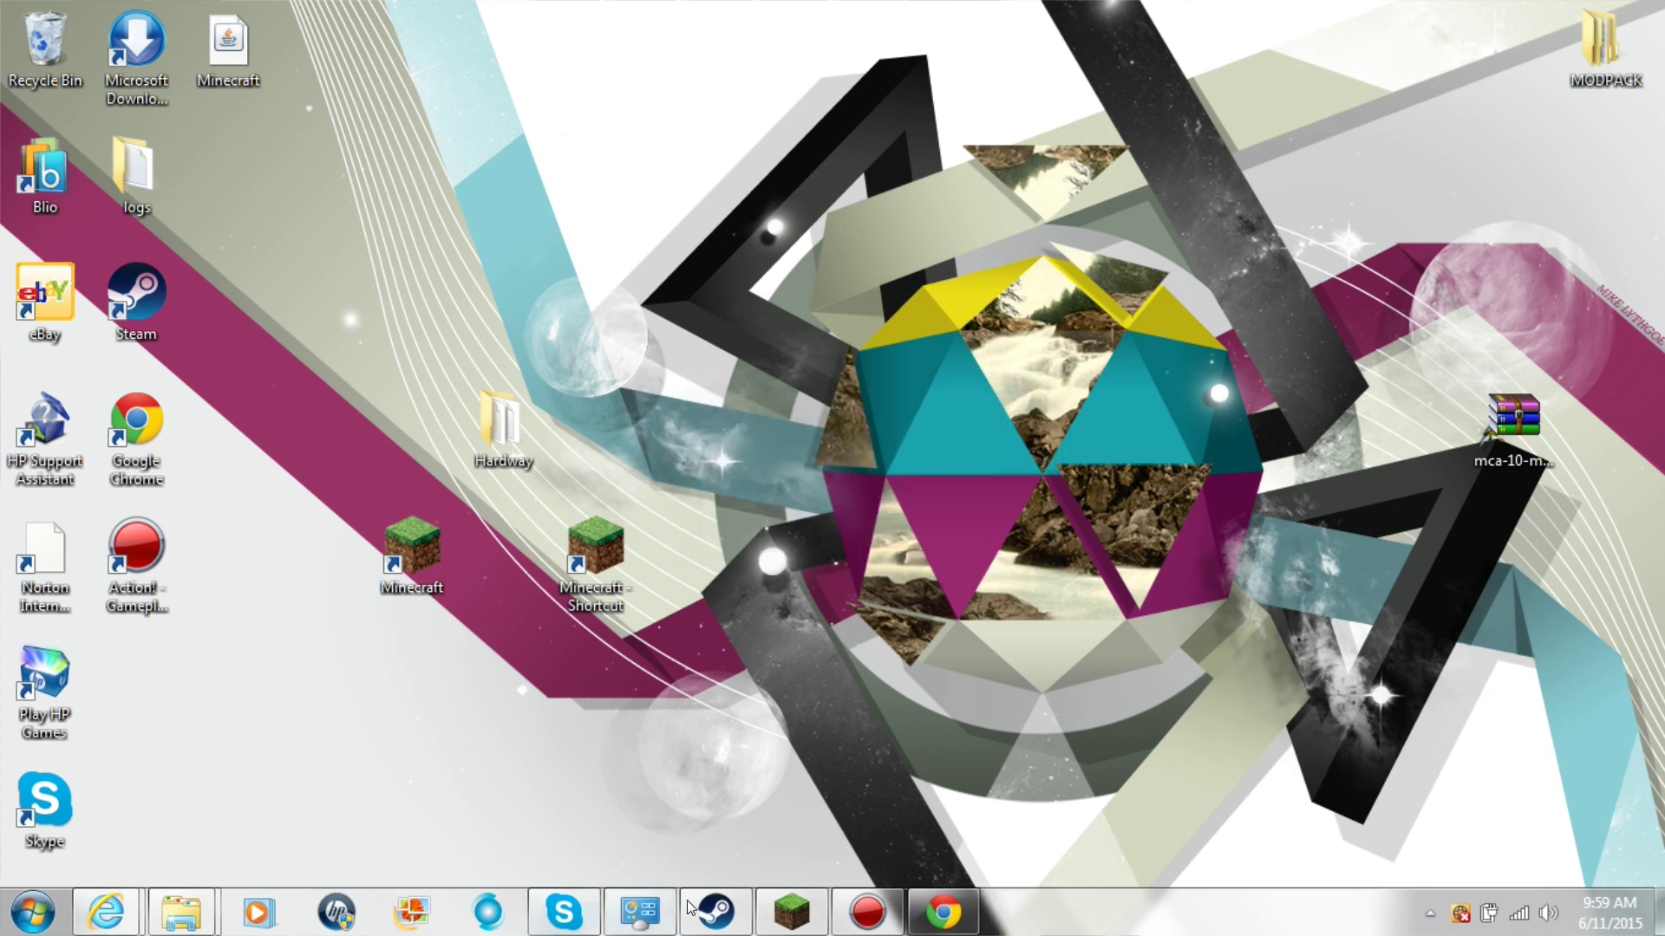
Switch to Chrome, open minecraft.net in a new tab, and go to the download page for owners of the game
{"action": "mouse_move", "coordinate": [105, 910]}
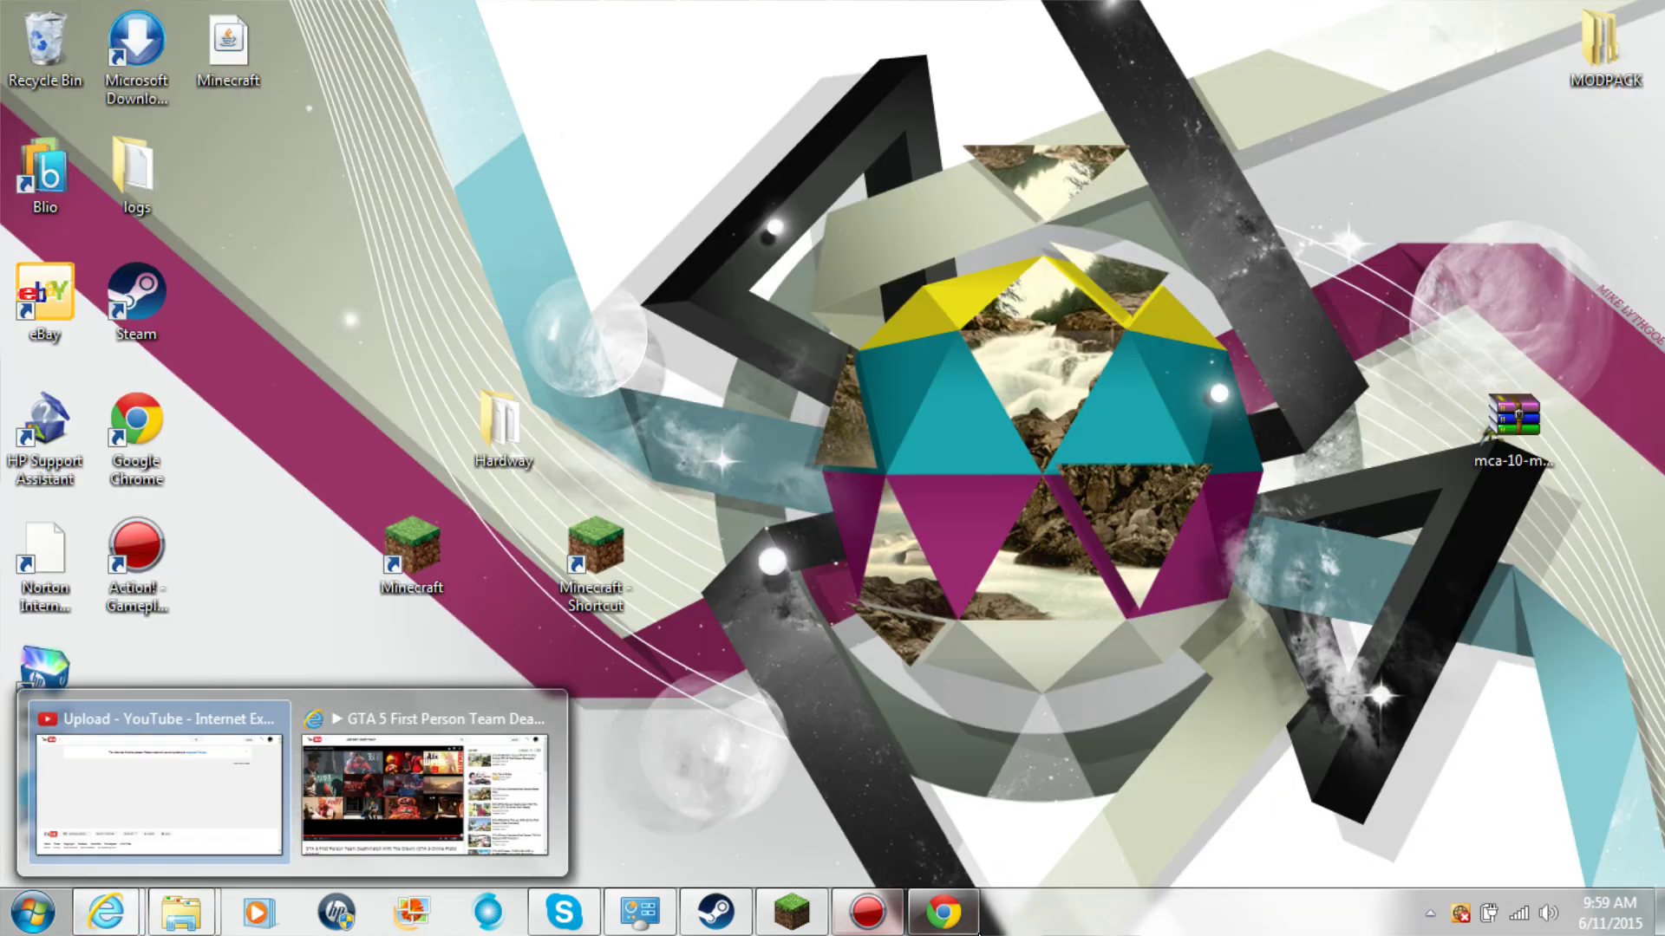
{"action": "left_click", "coordinate": [974, 928]}
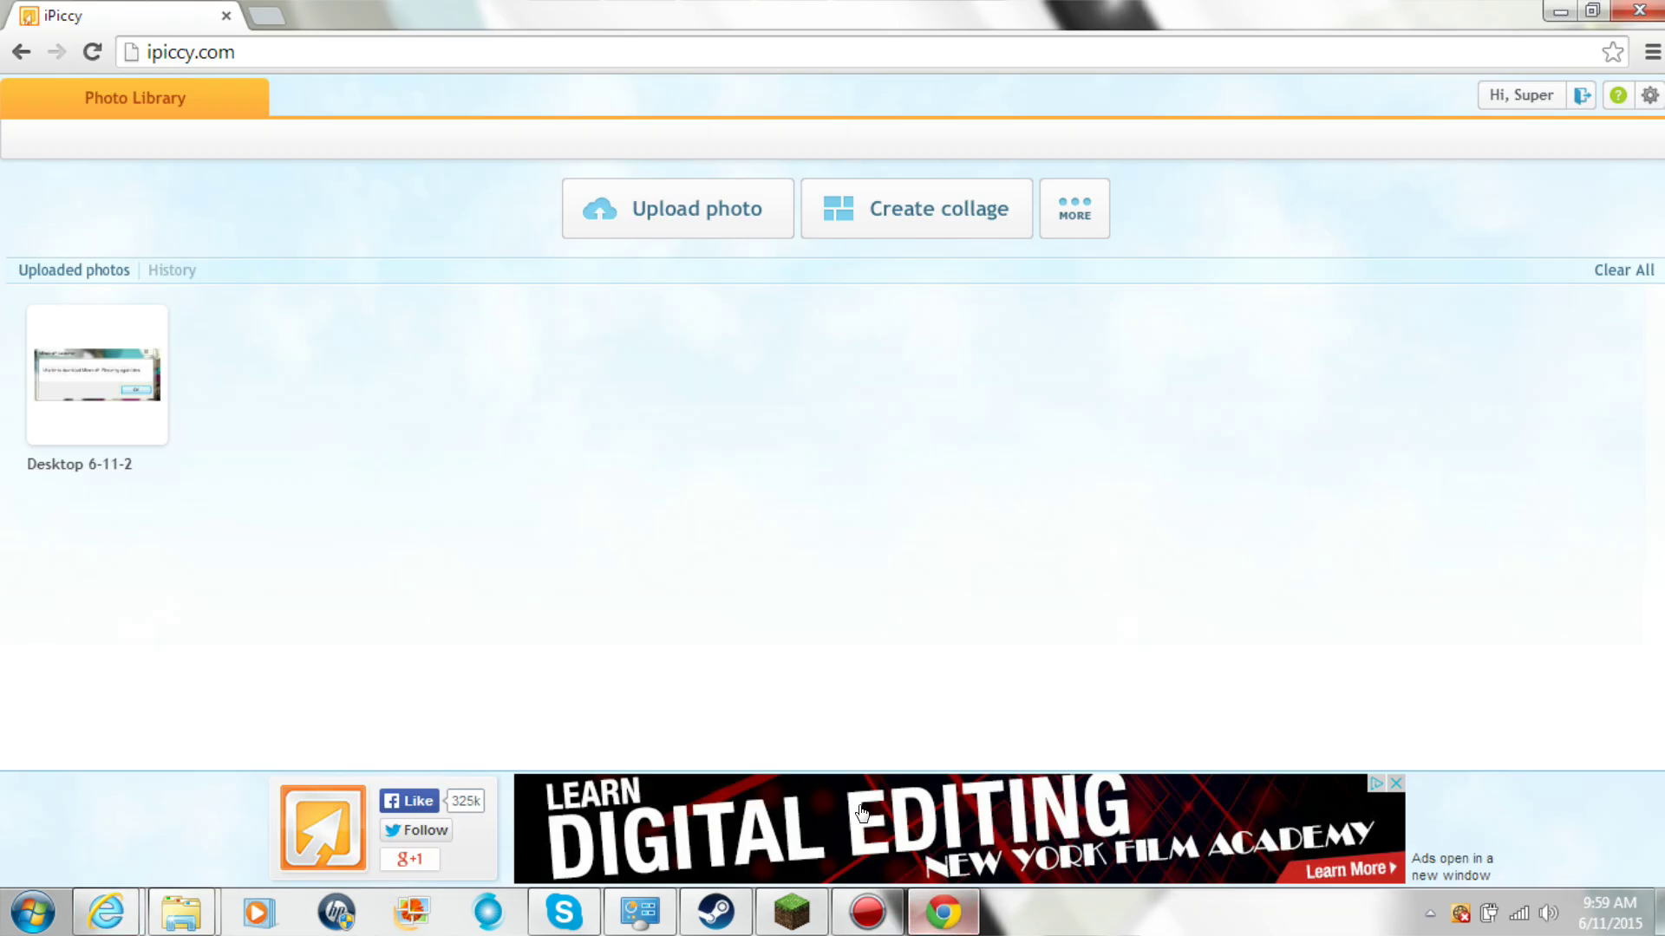
{"action": "left_click", "coordinate": [260, 16]}
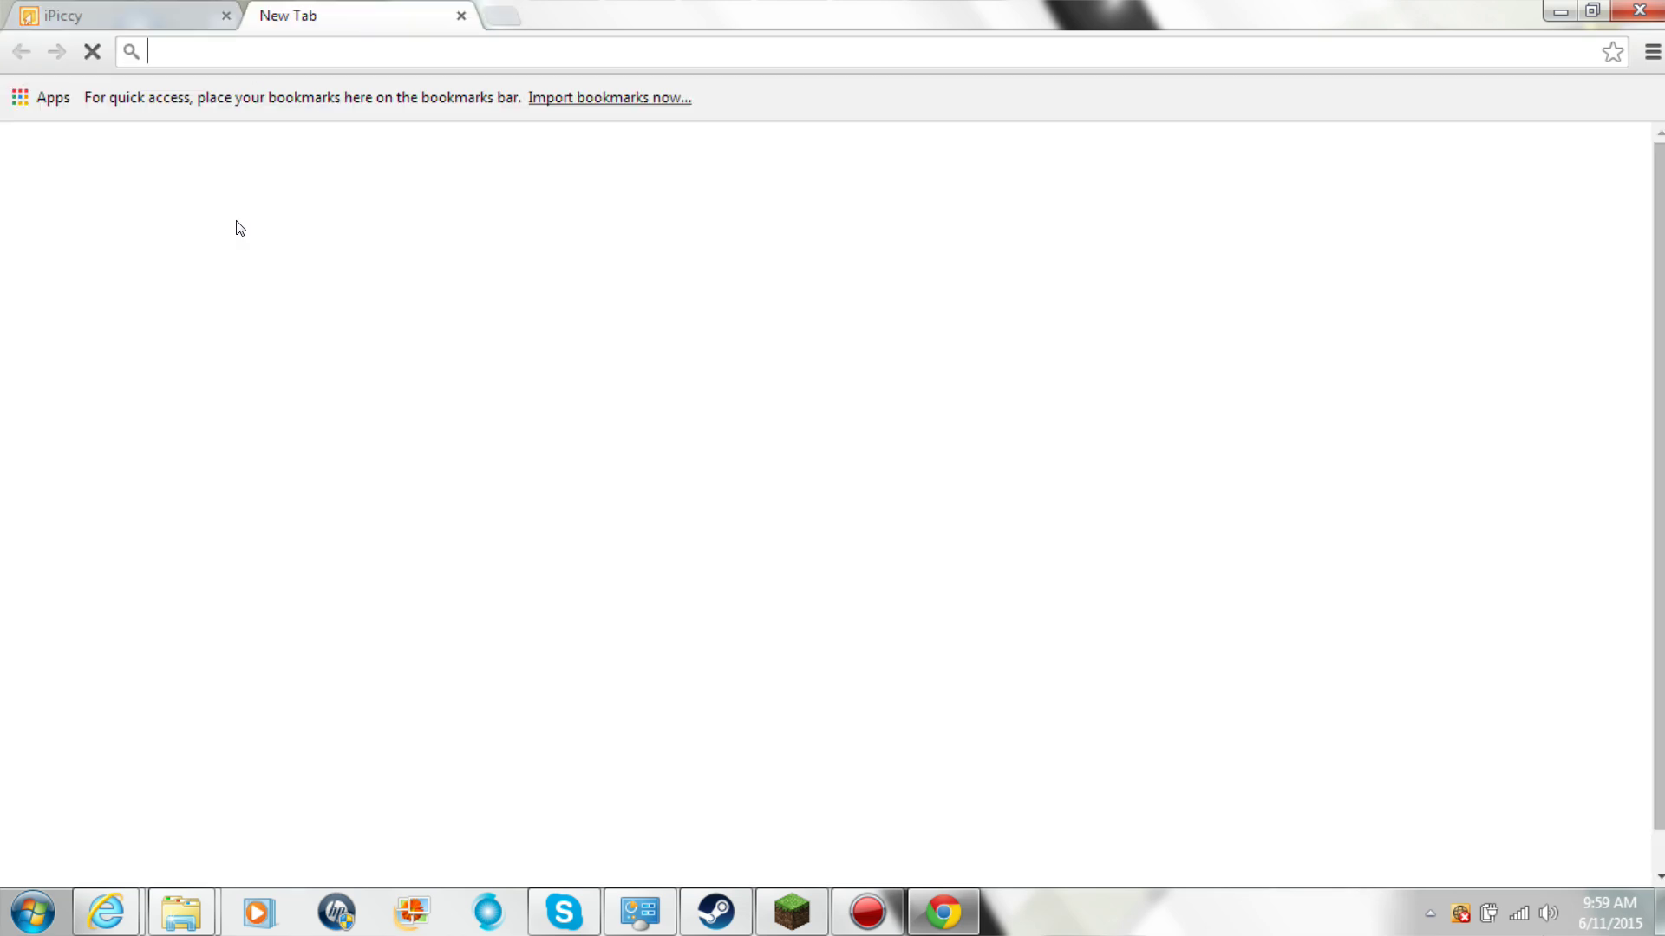
{"action": "type", "text": "minec"}
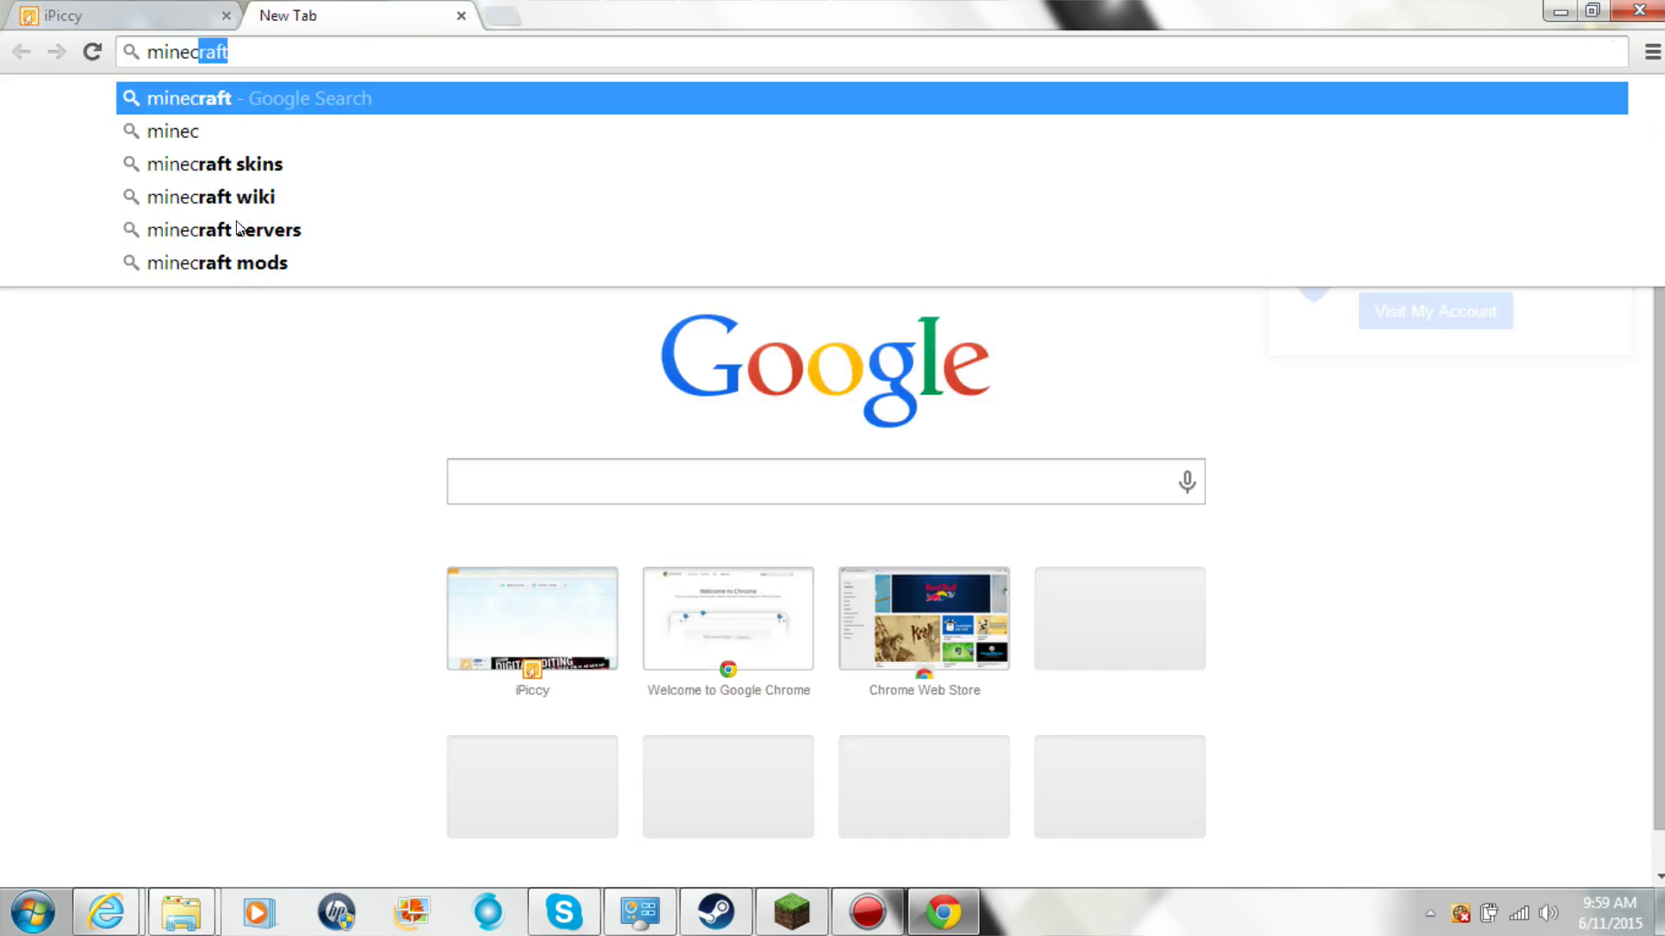
{"action": "type", "text": "aft"}
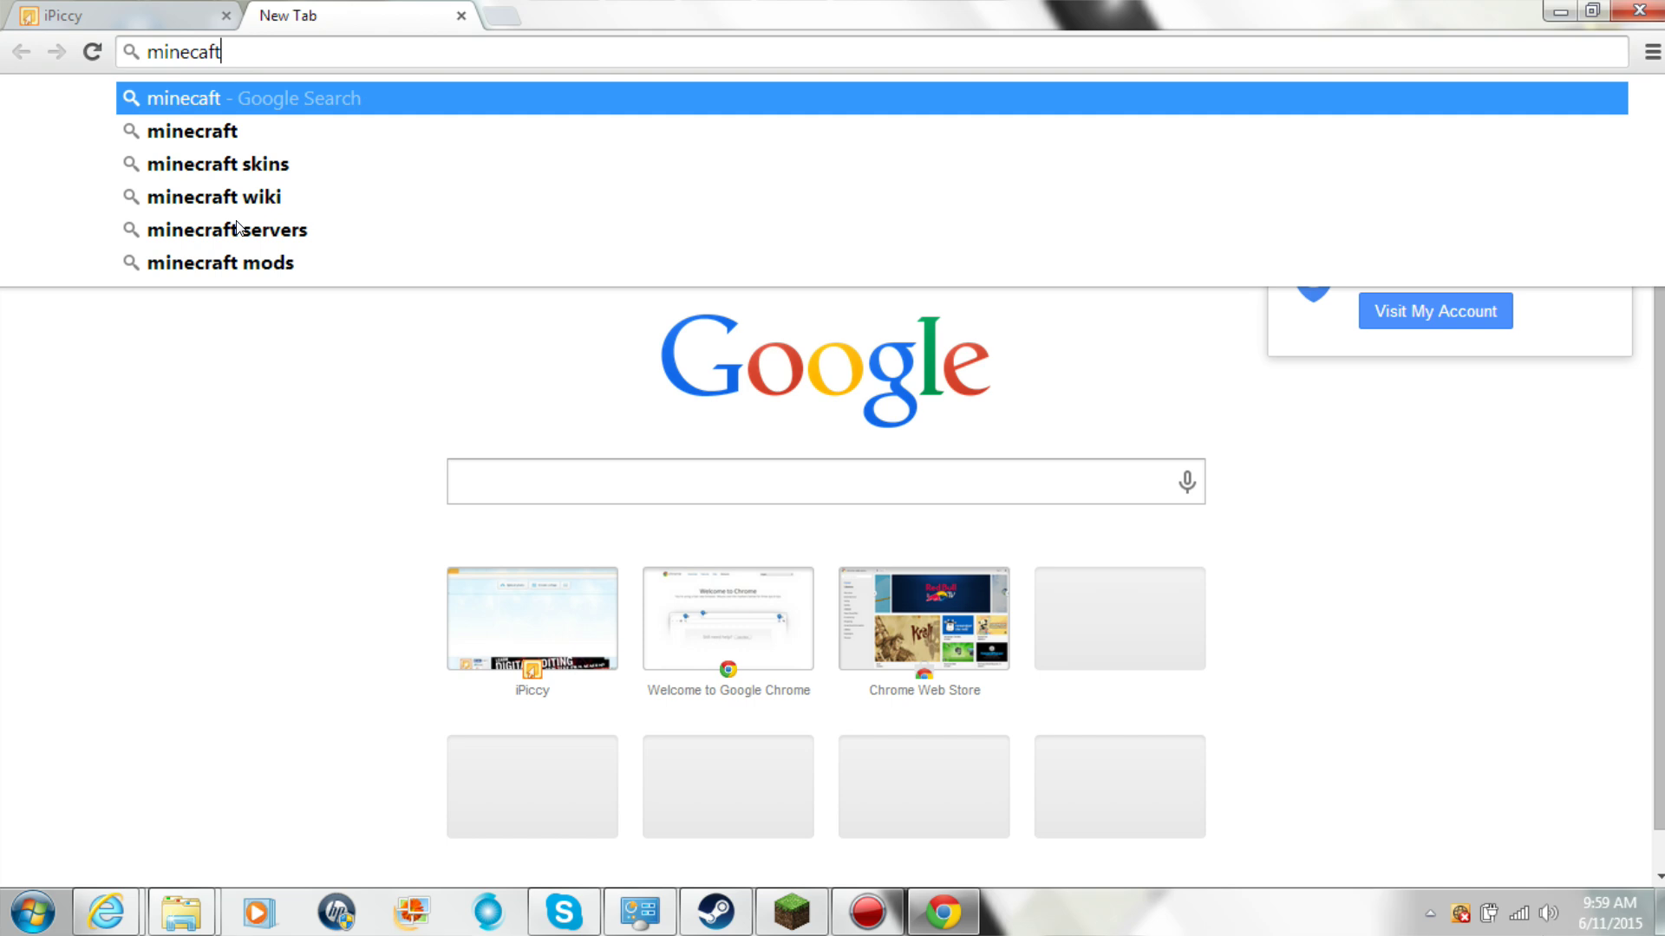
{"action": "type", "text": ".net"}
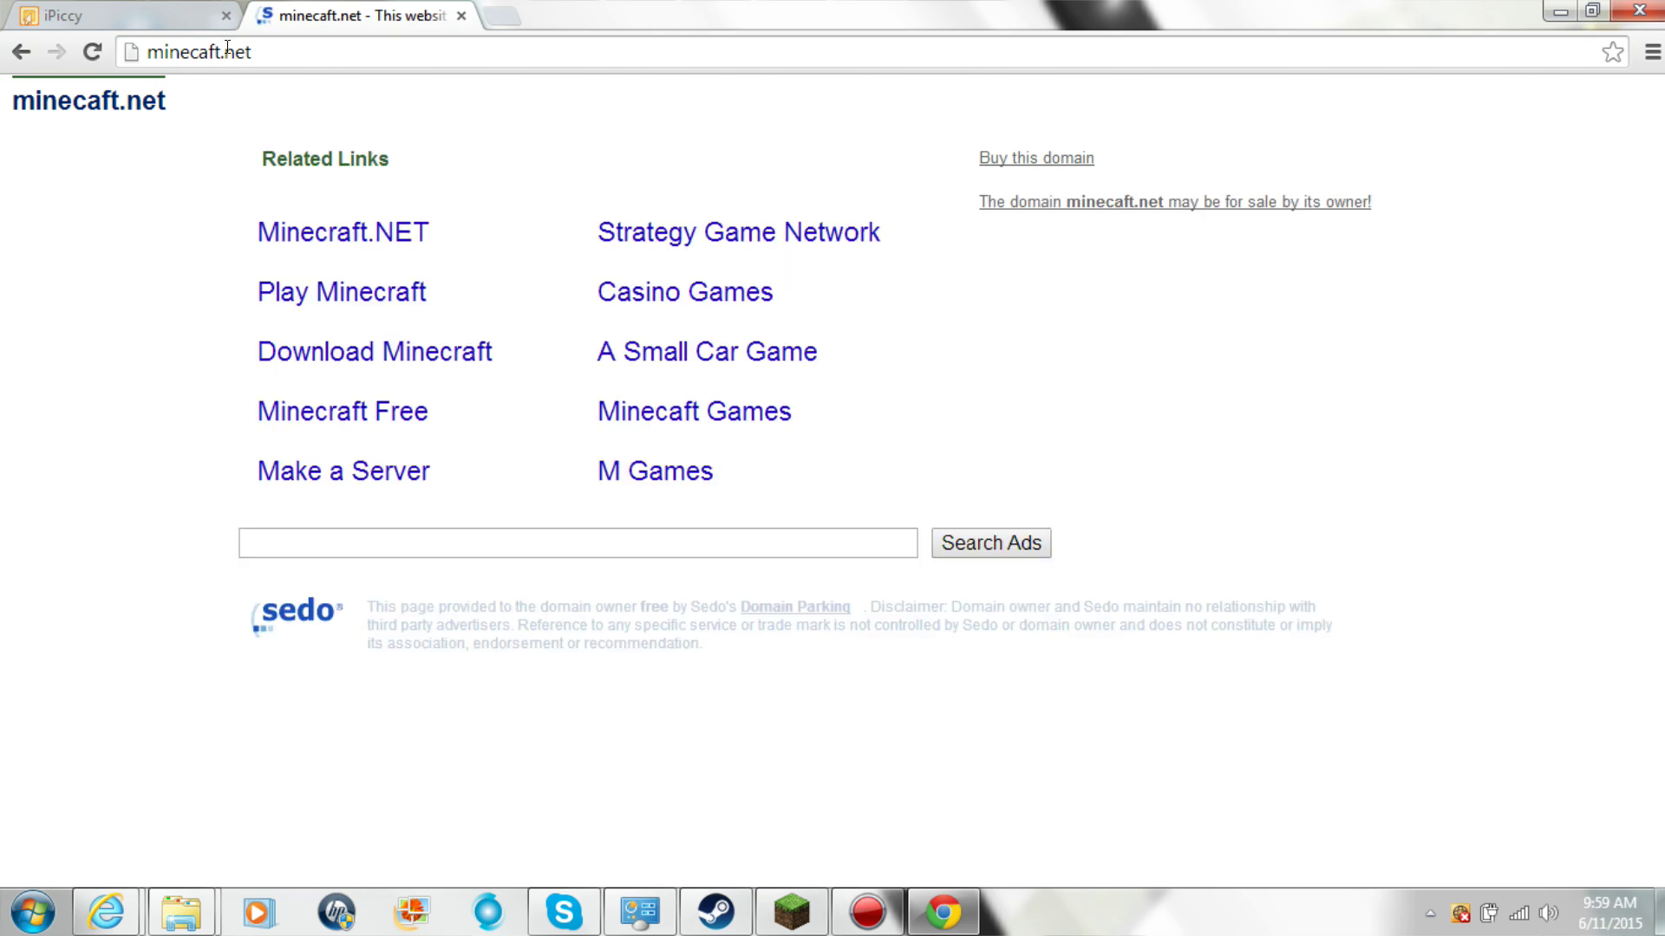
{"action": "left_click", "coordinate": [201, 50]}
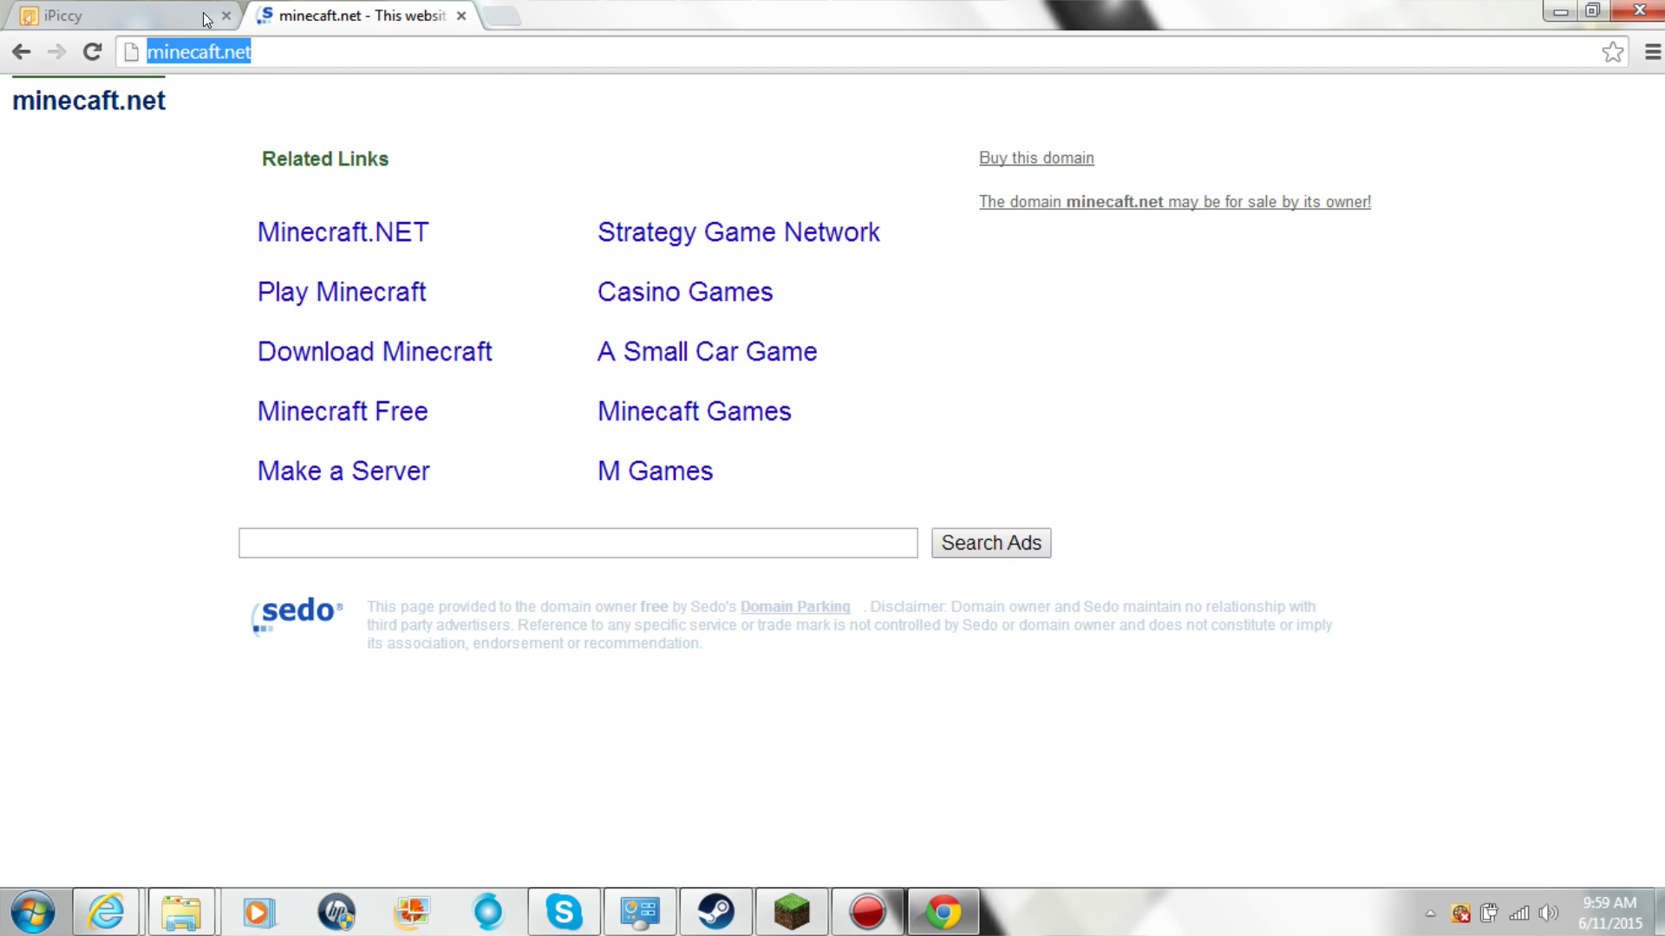
{"action": "left_click", "coordinate": [200, 49]}
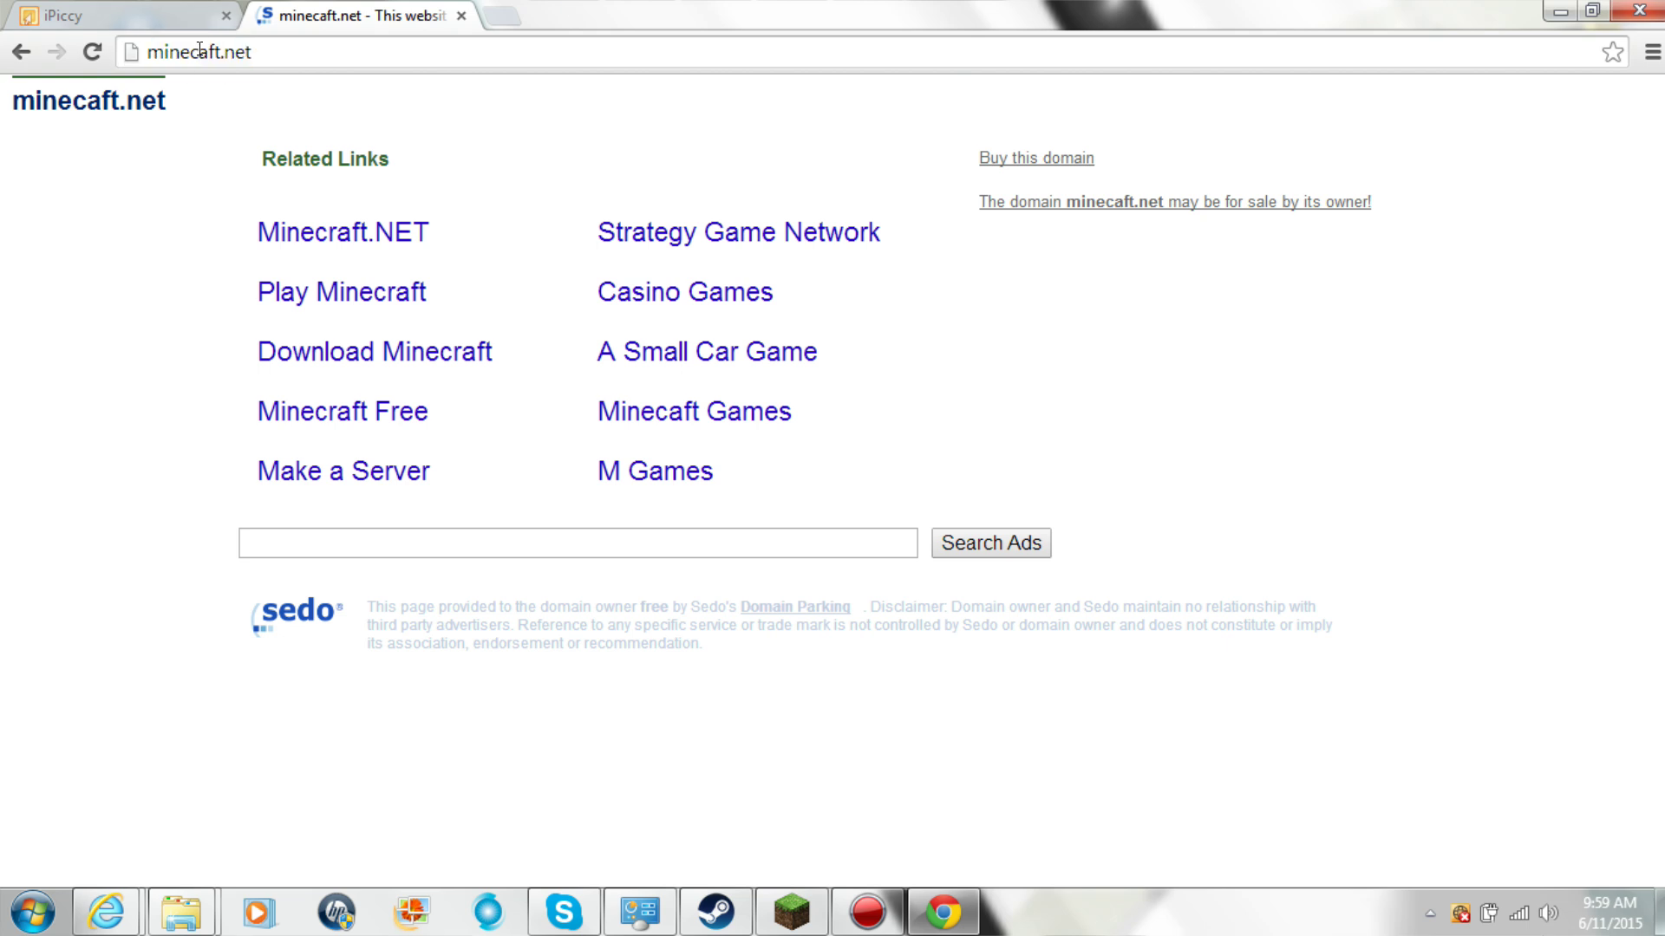
{"action": "type", "text": "r"}
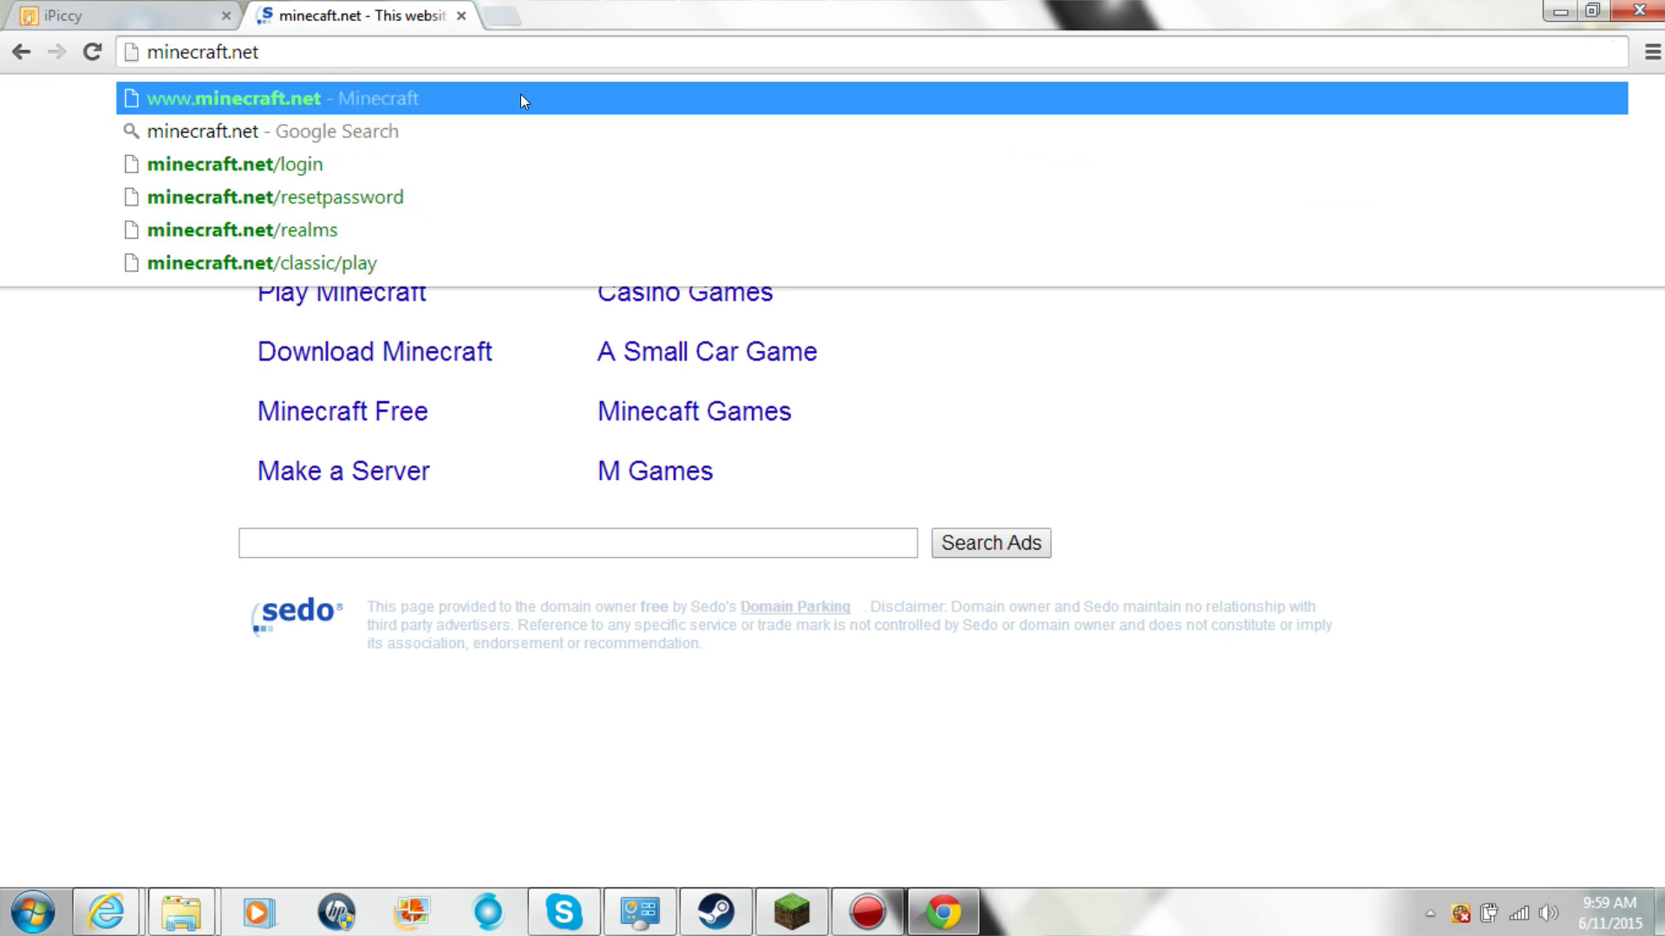
{"action": "key", "text": "Return"}
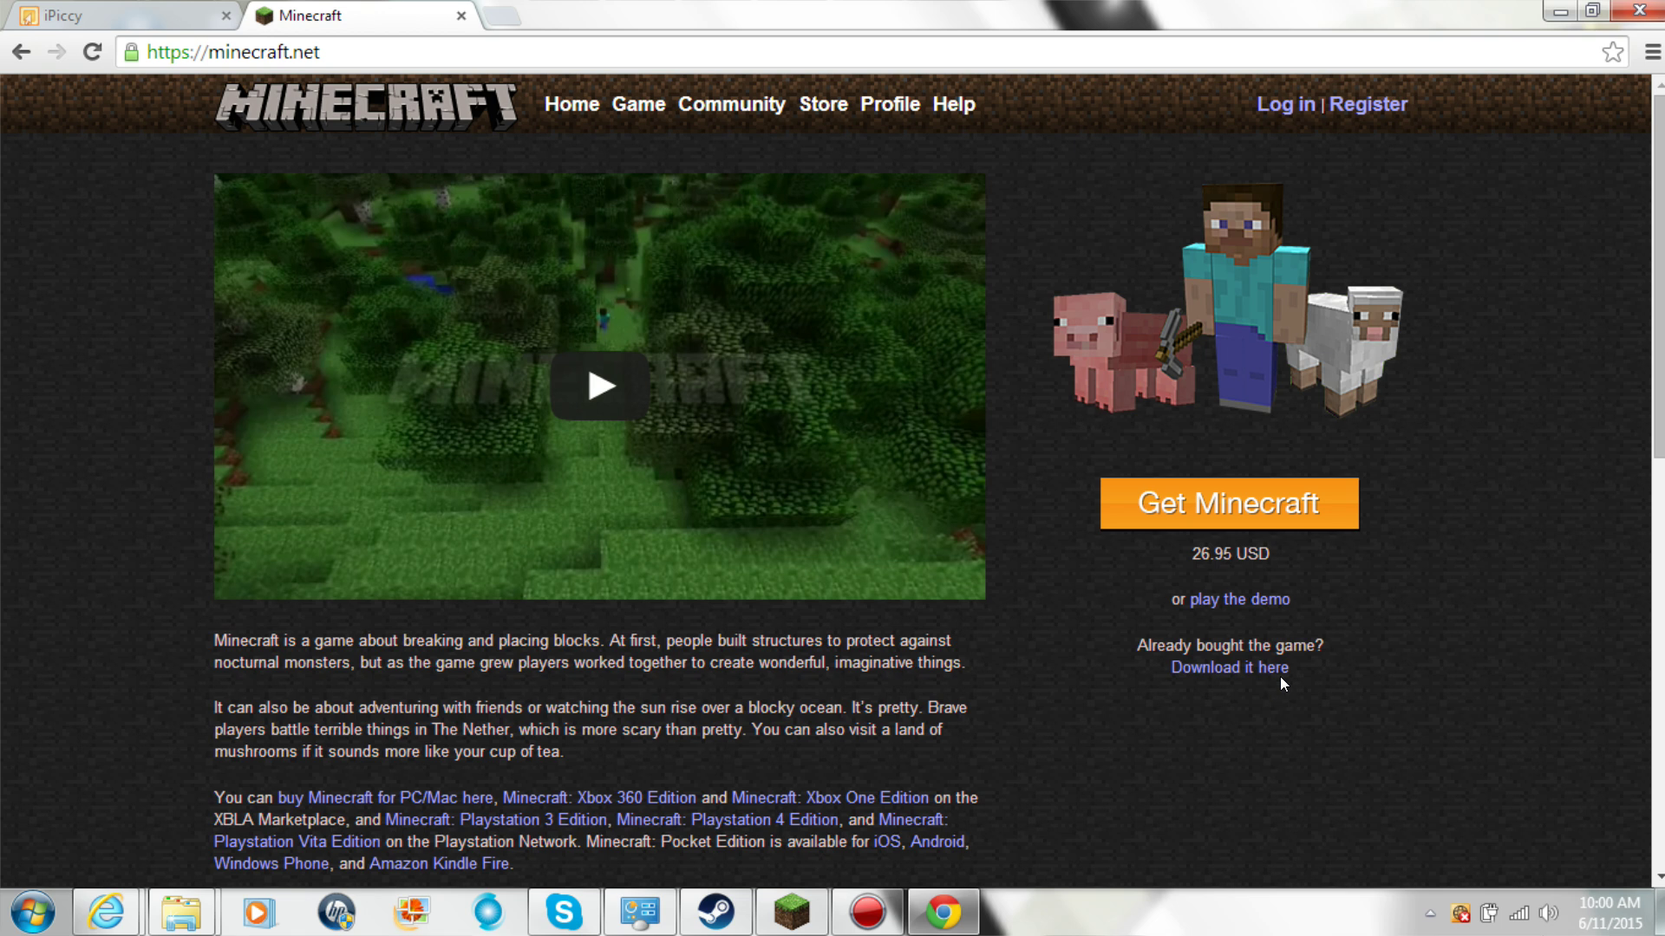
{"action": "left_click", "coordinate": [1275, 668]}
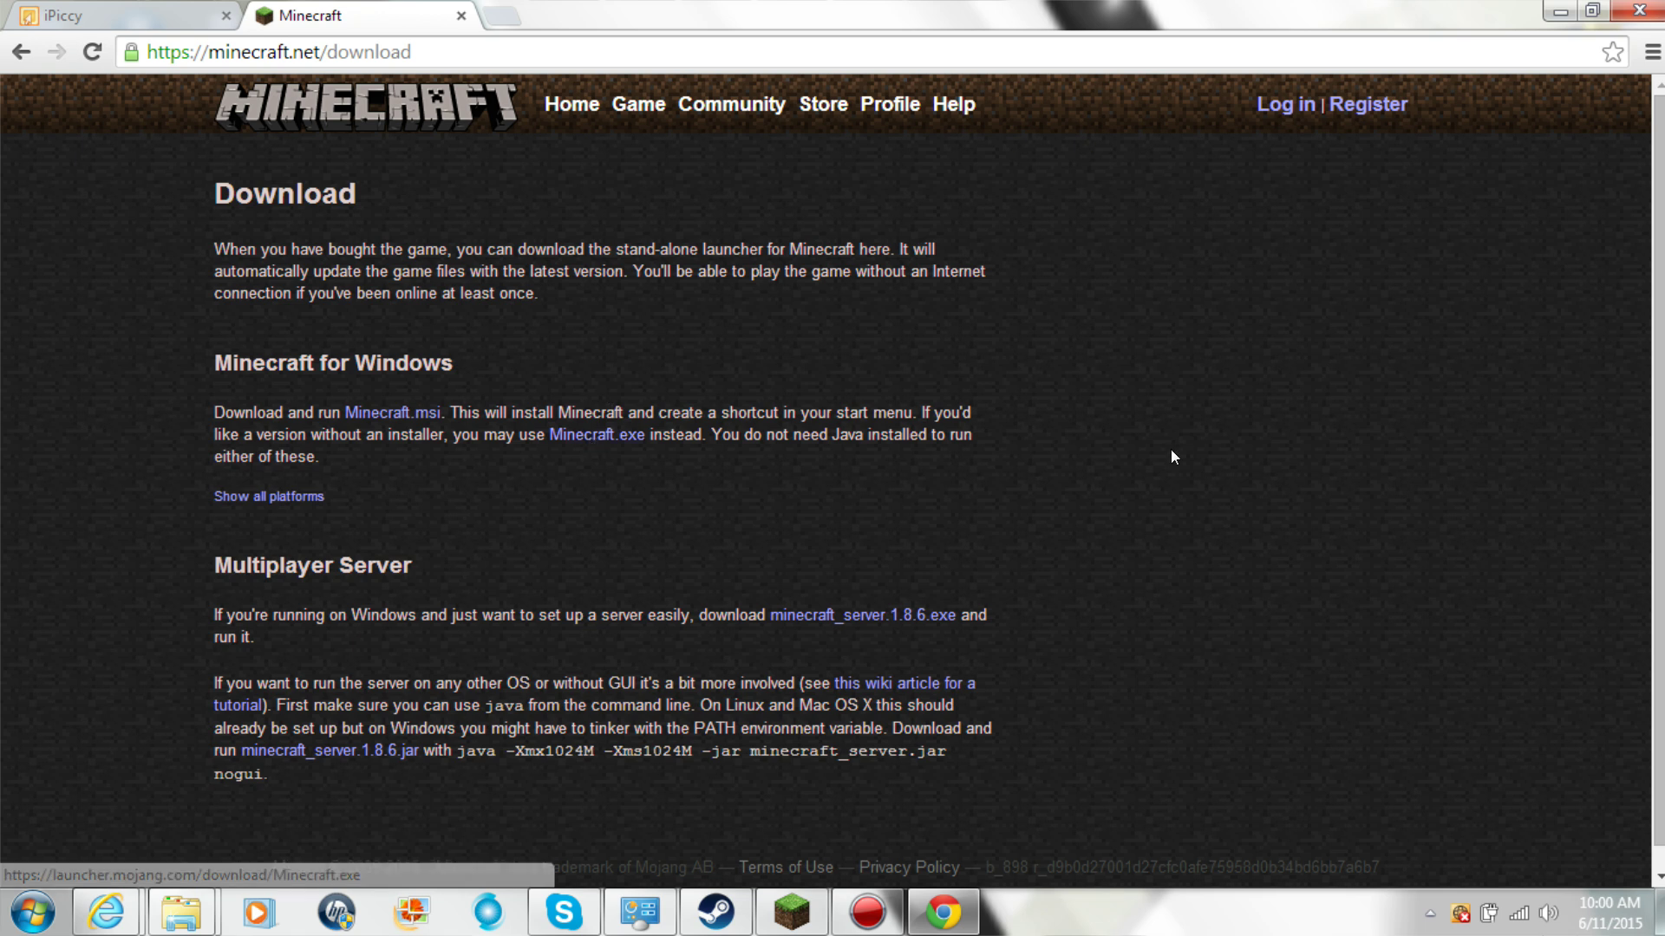
{"action": "left_click", "coordinate": [1560, 11]}
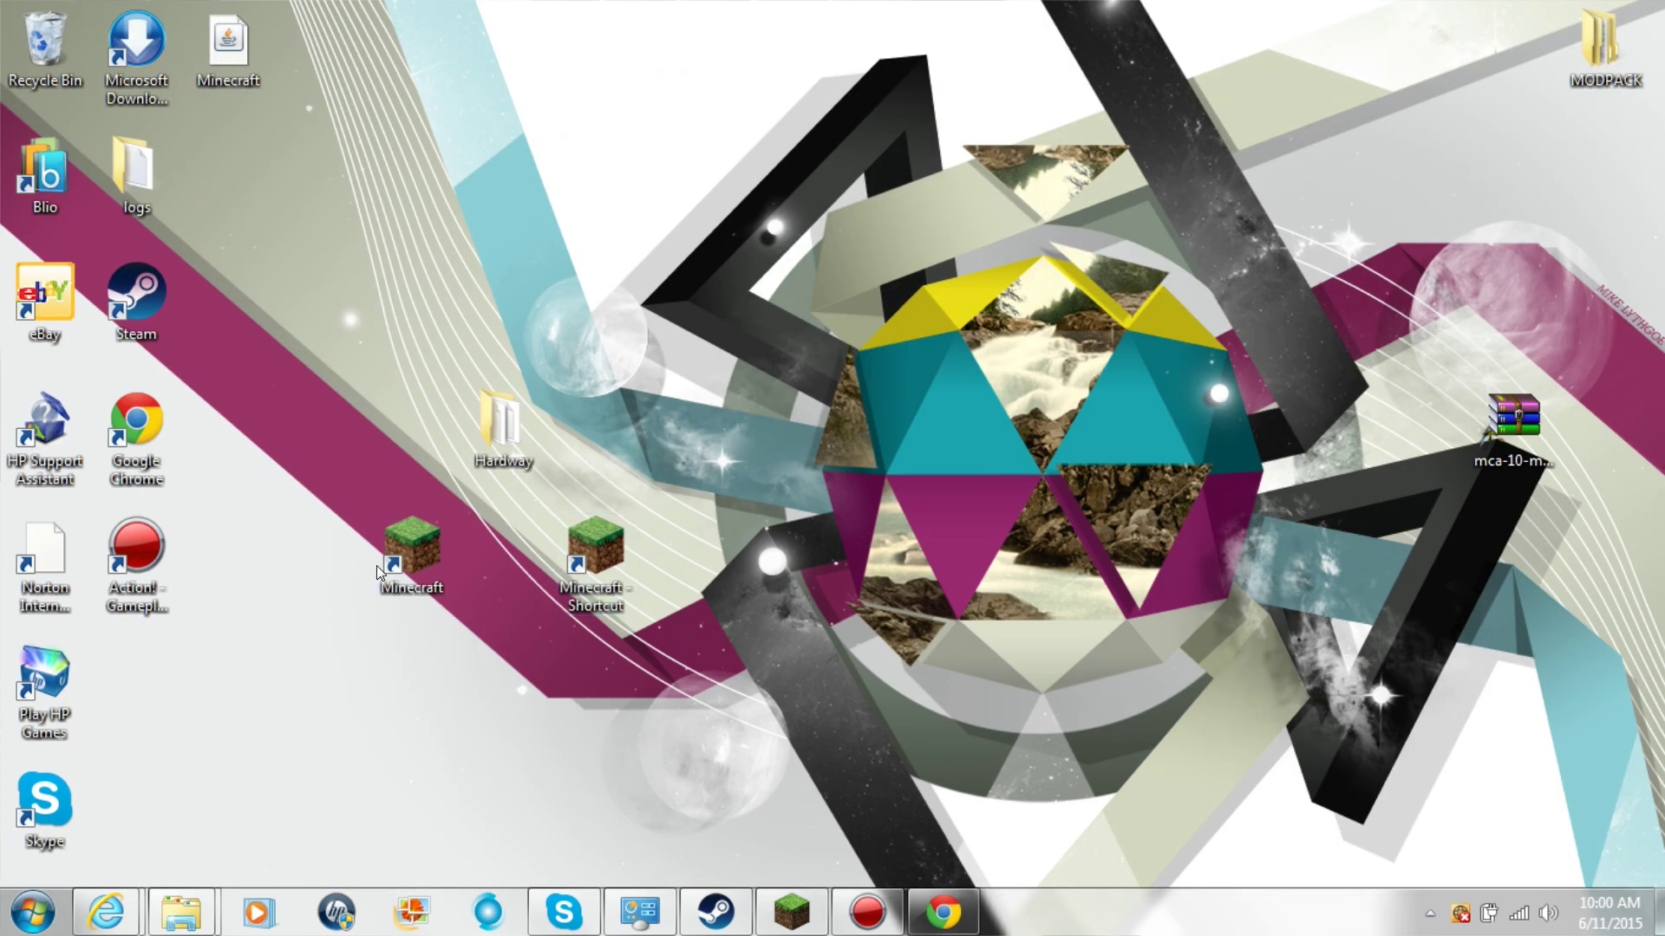
{"action": "left_click", "coordinate": [407, 559]}
{"action": "left_click", "coordinate": [628, 548]}
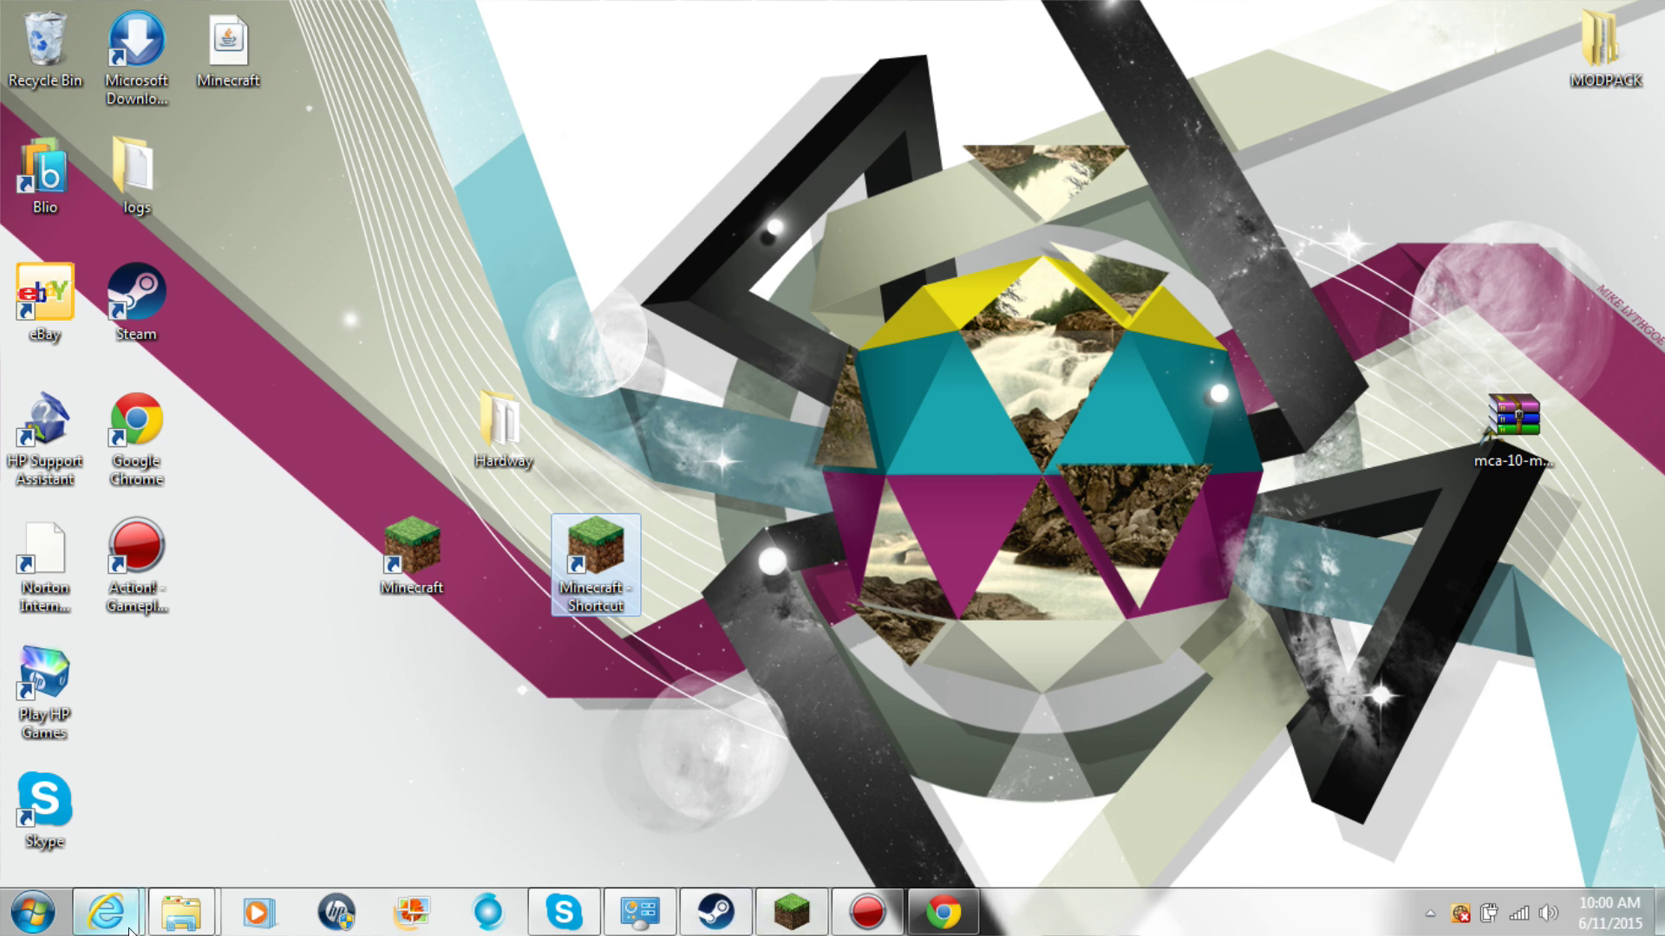
{"action": "left_click", "coordinate": [943, 912]}
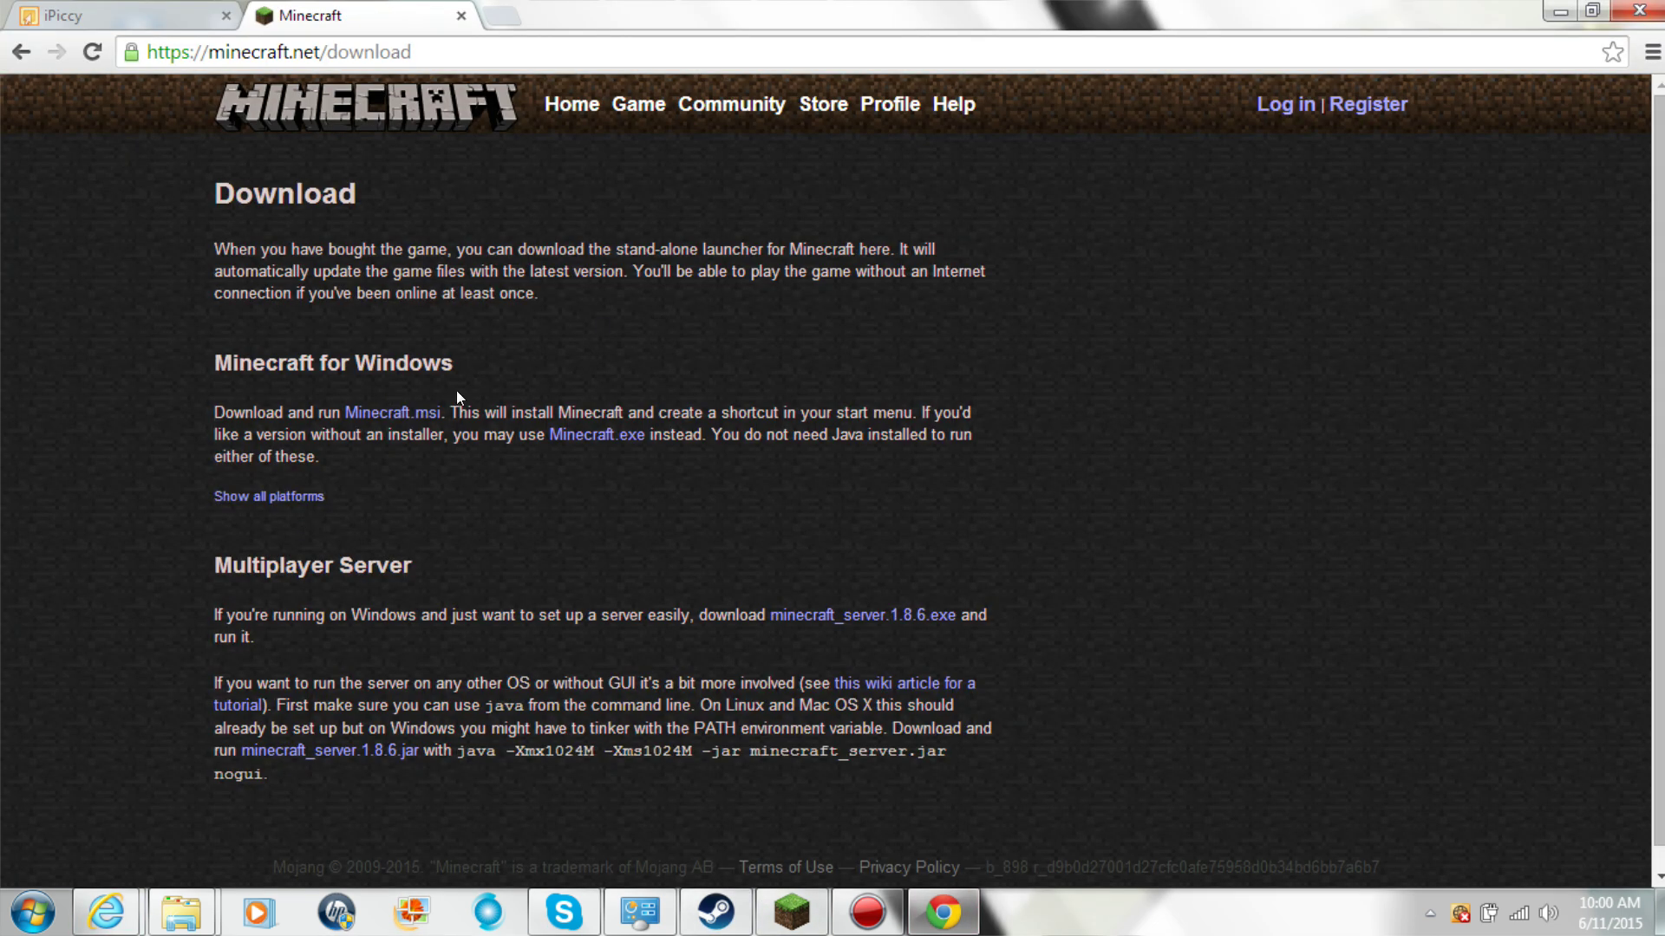
Show the downloads for all platforms and locate the Minecraft for Linux / Other section
{"action": "left_click", "coordinate": [304, 498]}
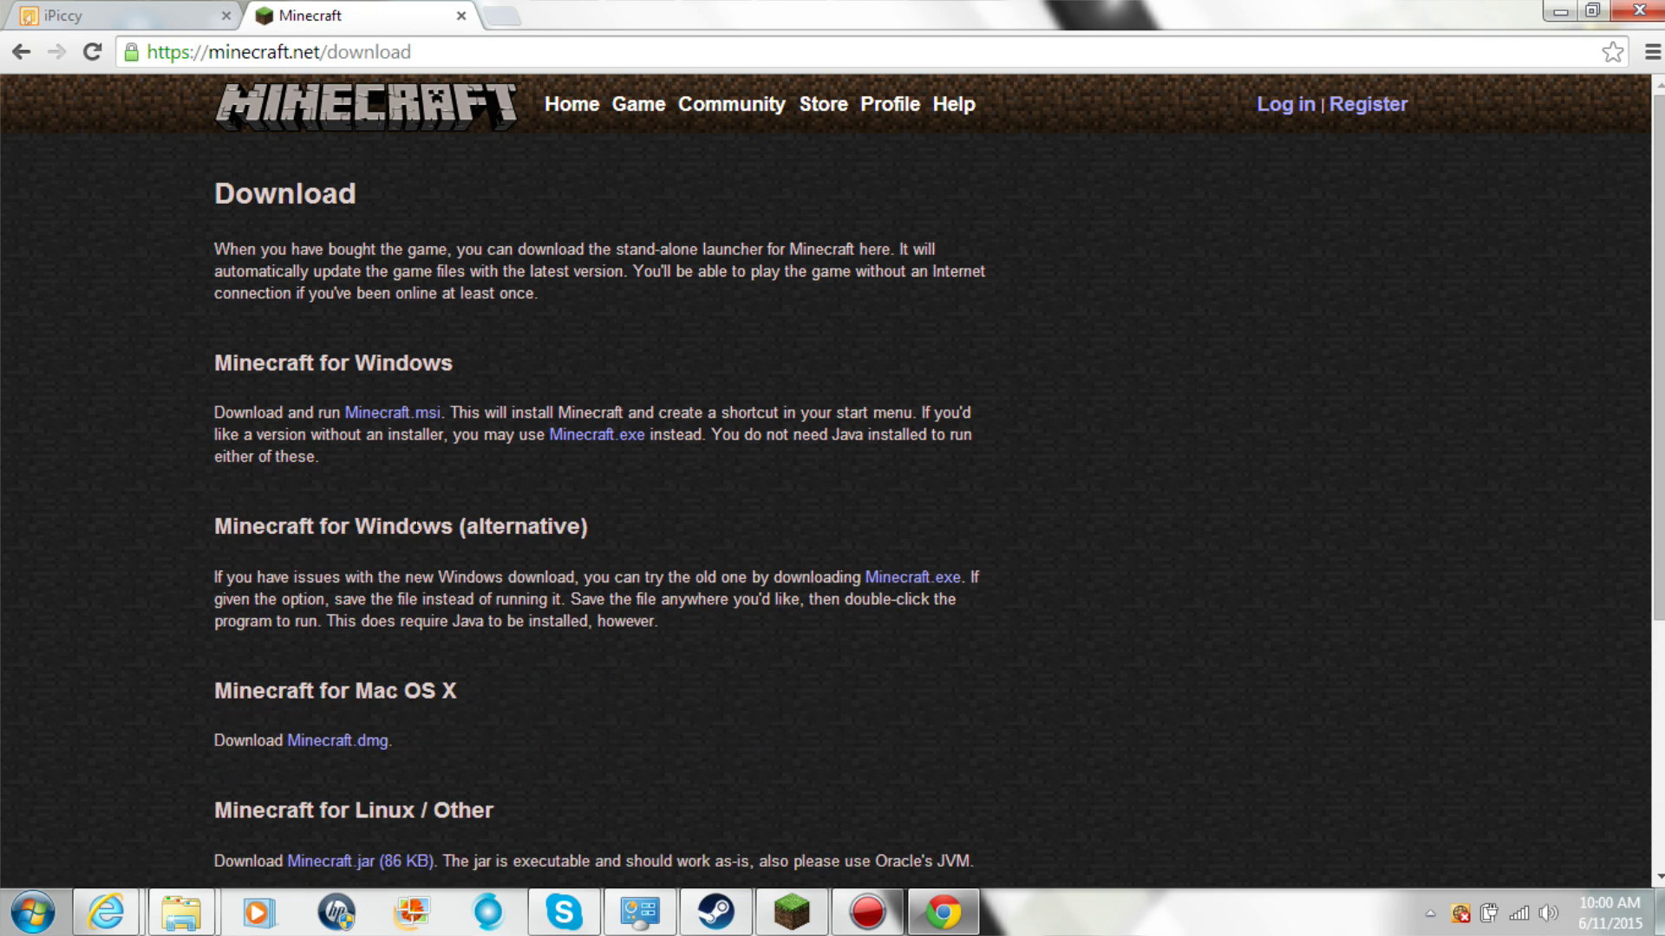
{"action": "scroll", "coordinate": [599, 572], "scroll_direction": "down", "scroll_amount": 3}
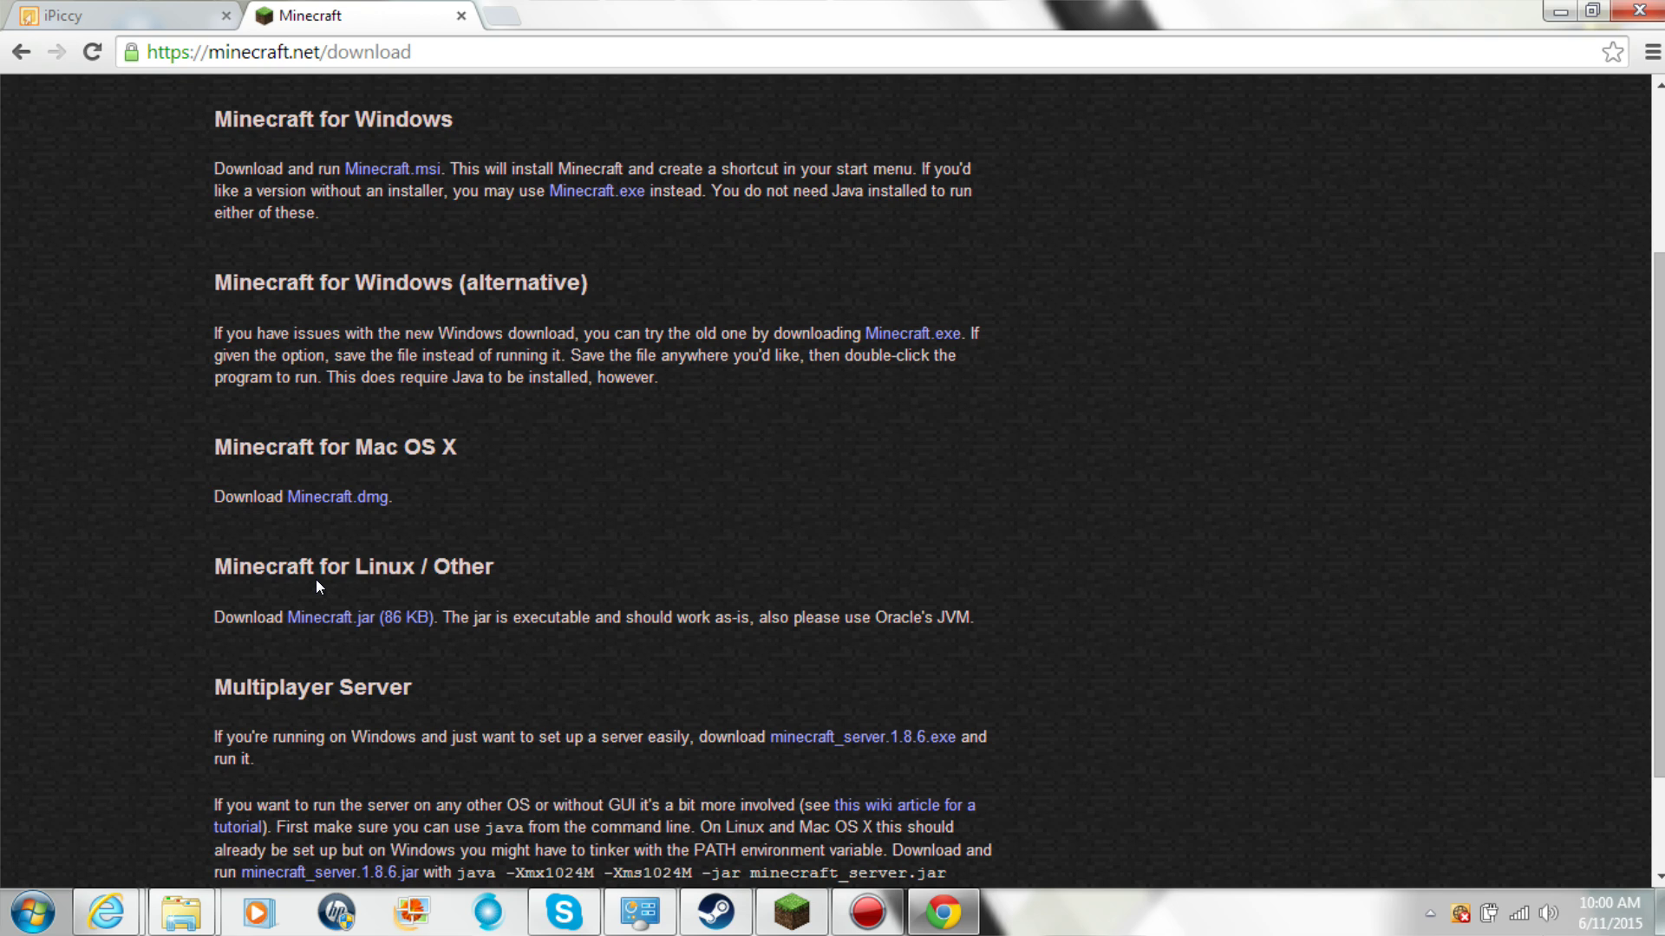
{"action": "left_click_drag", "start_coordinate": [219, 563], "coordinate": [684, 575]}
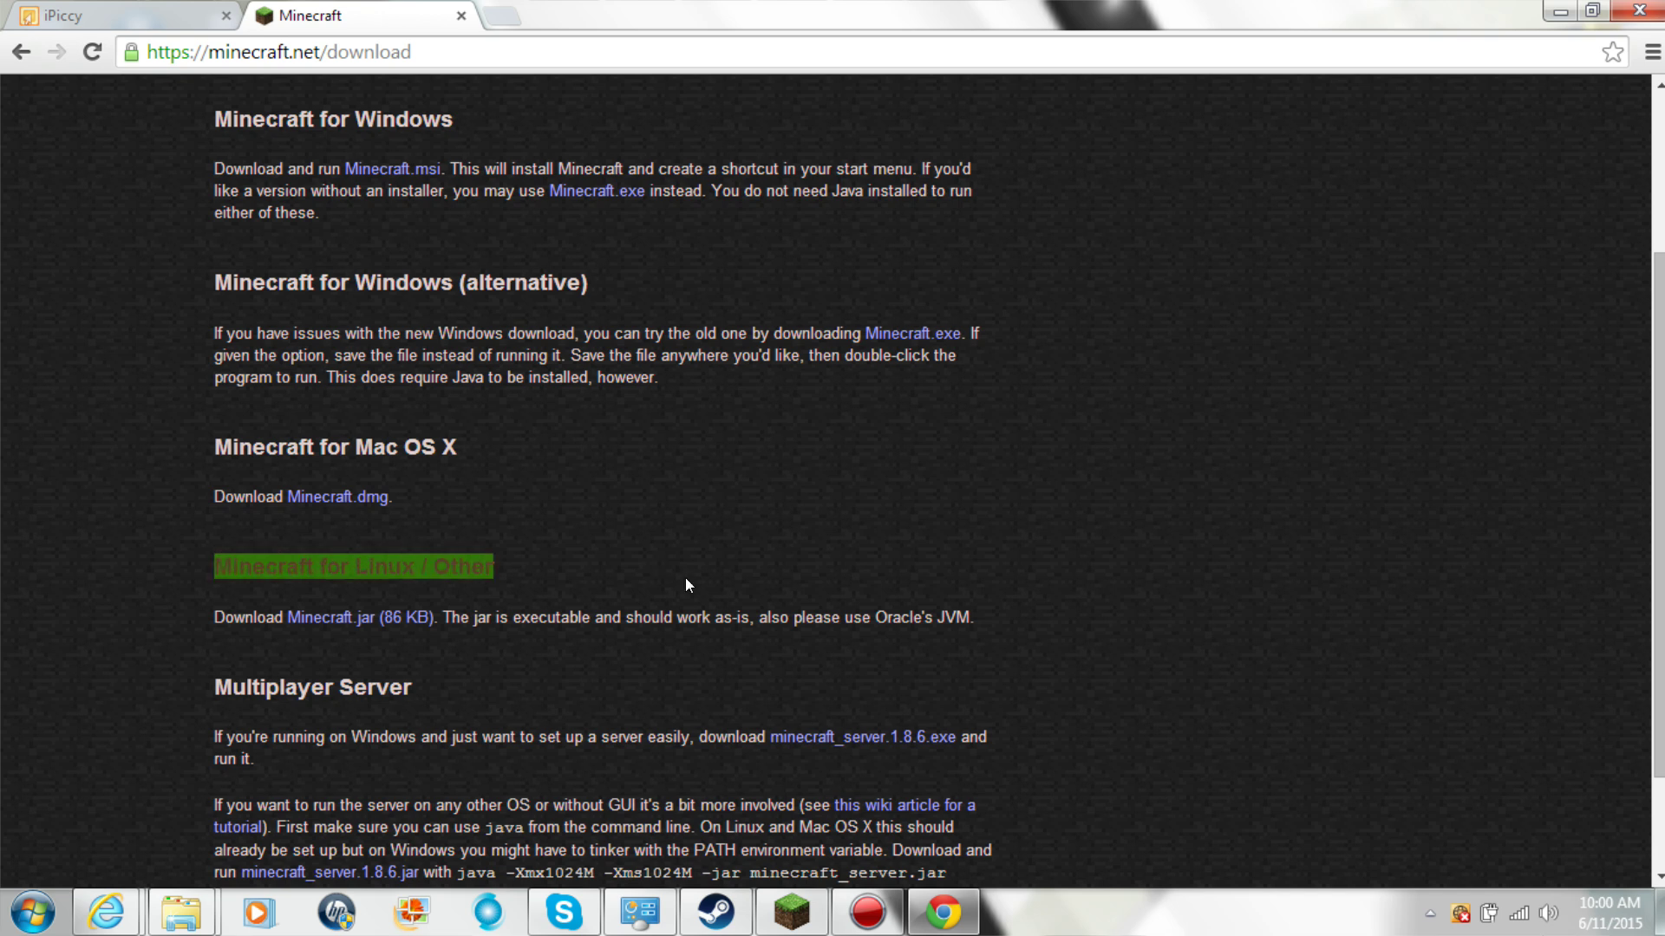
{"action": "left_click", "coordinate": [745, 466]}
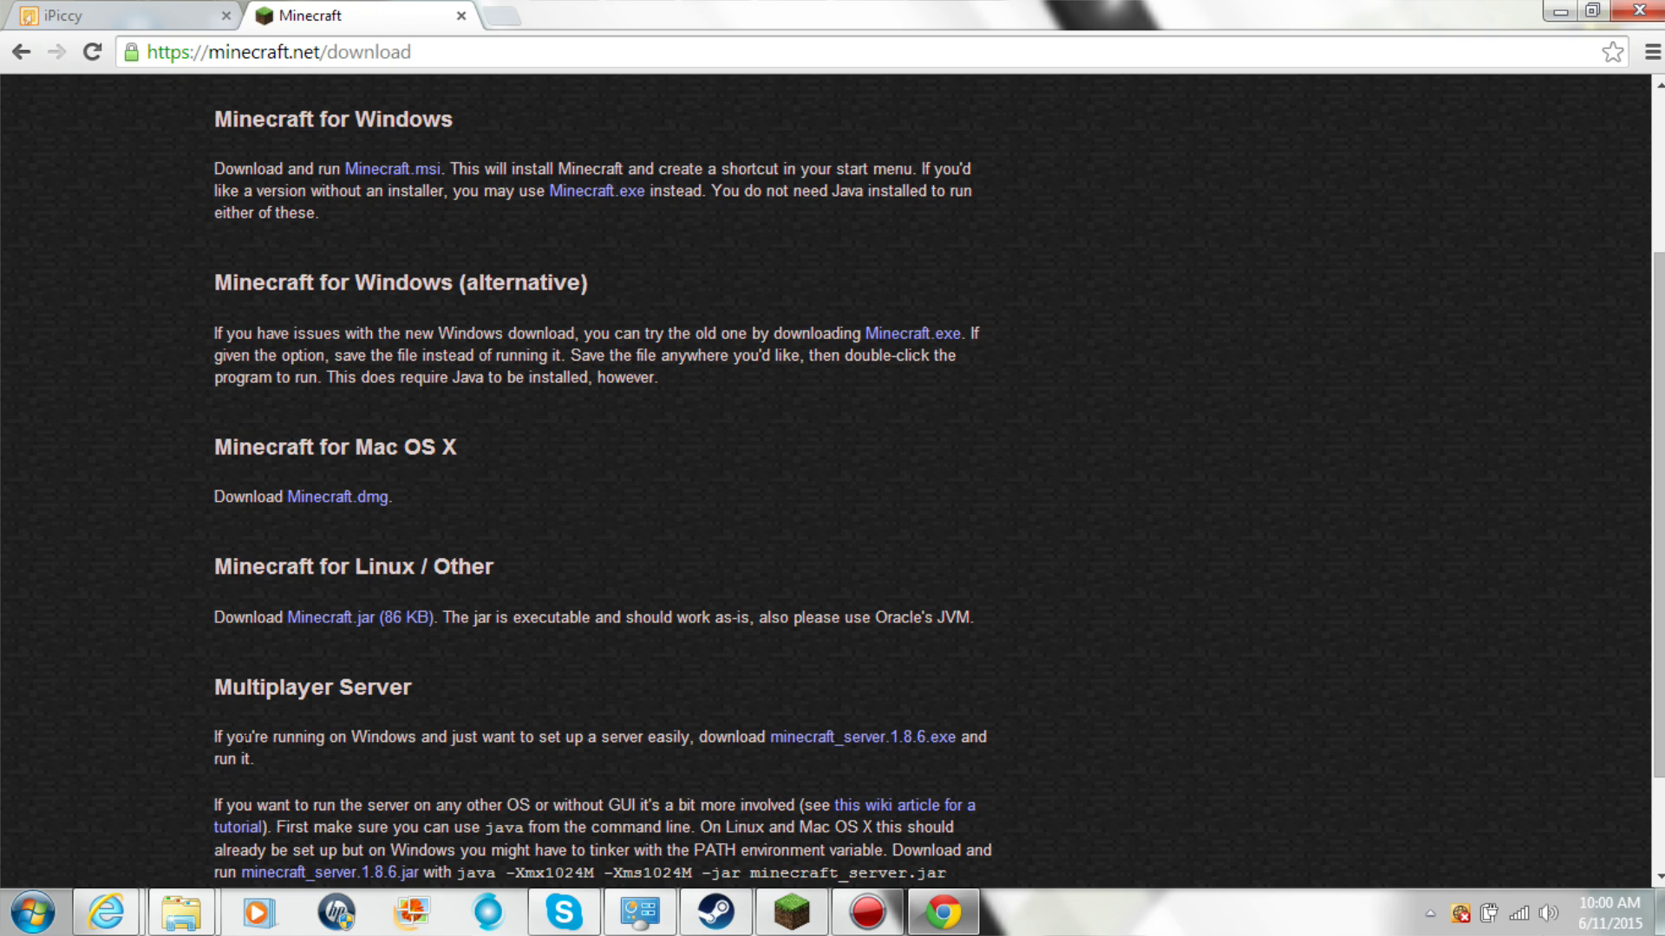
Open the computer's system properties to check the Windows edition and system details, and put the window away
{"action": "left_click", "coordinate": [33, 912]}
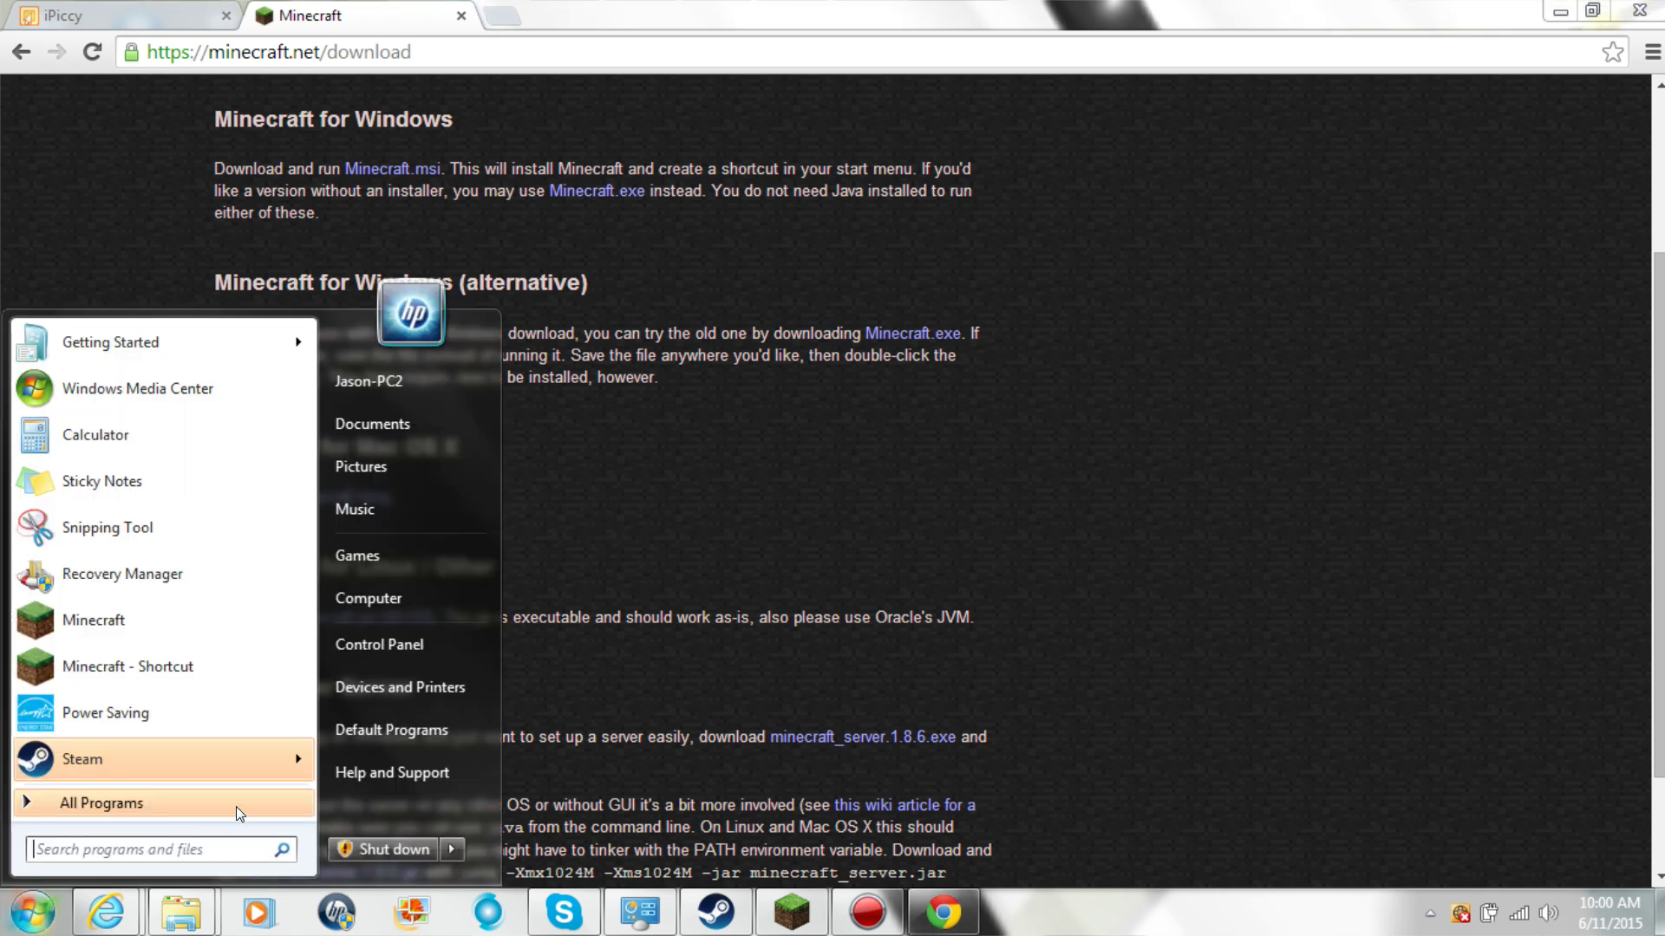
{"action": "right_click", "coordinate": [449, 605]}
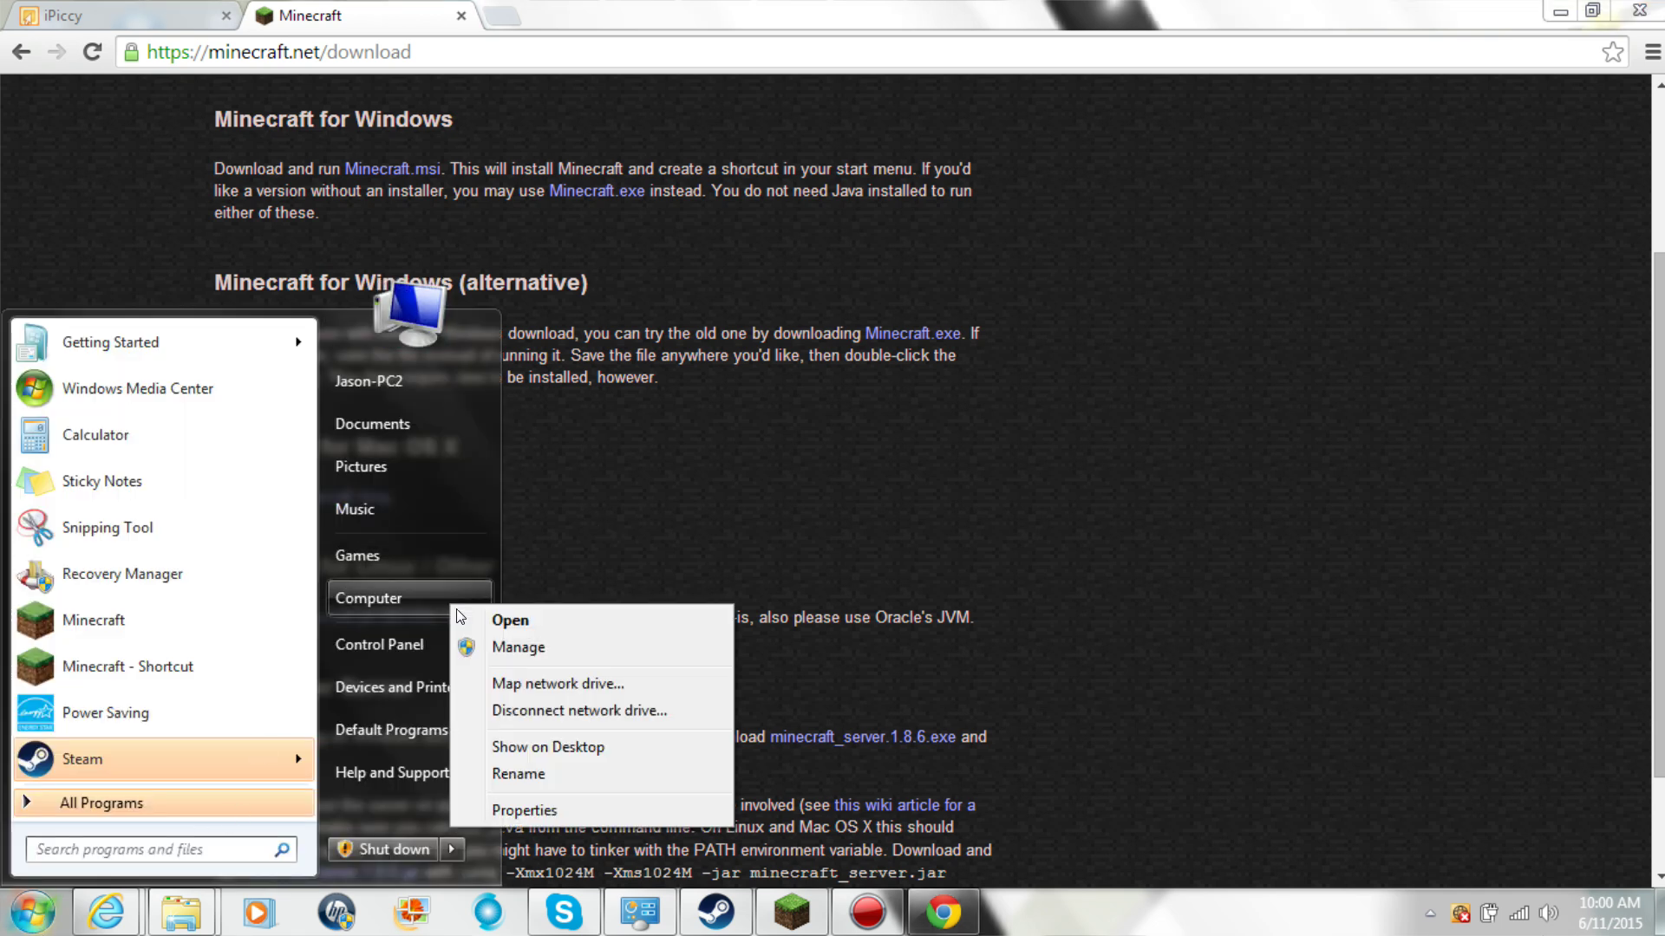
{"action": "left_click", "coordinate": [535, 811]}
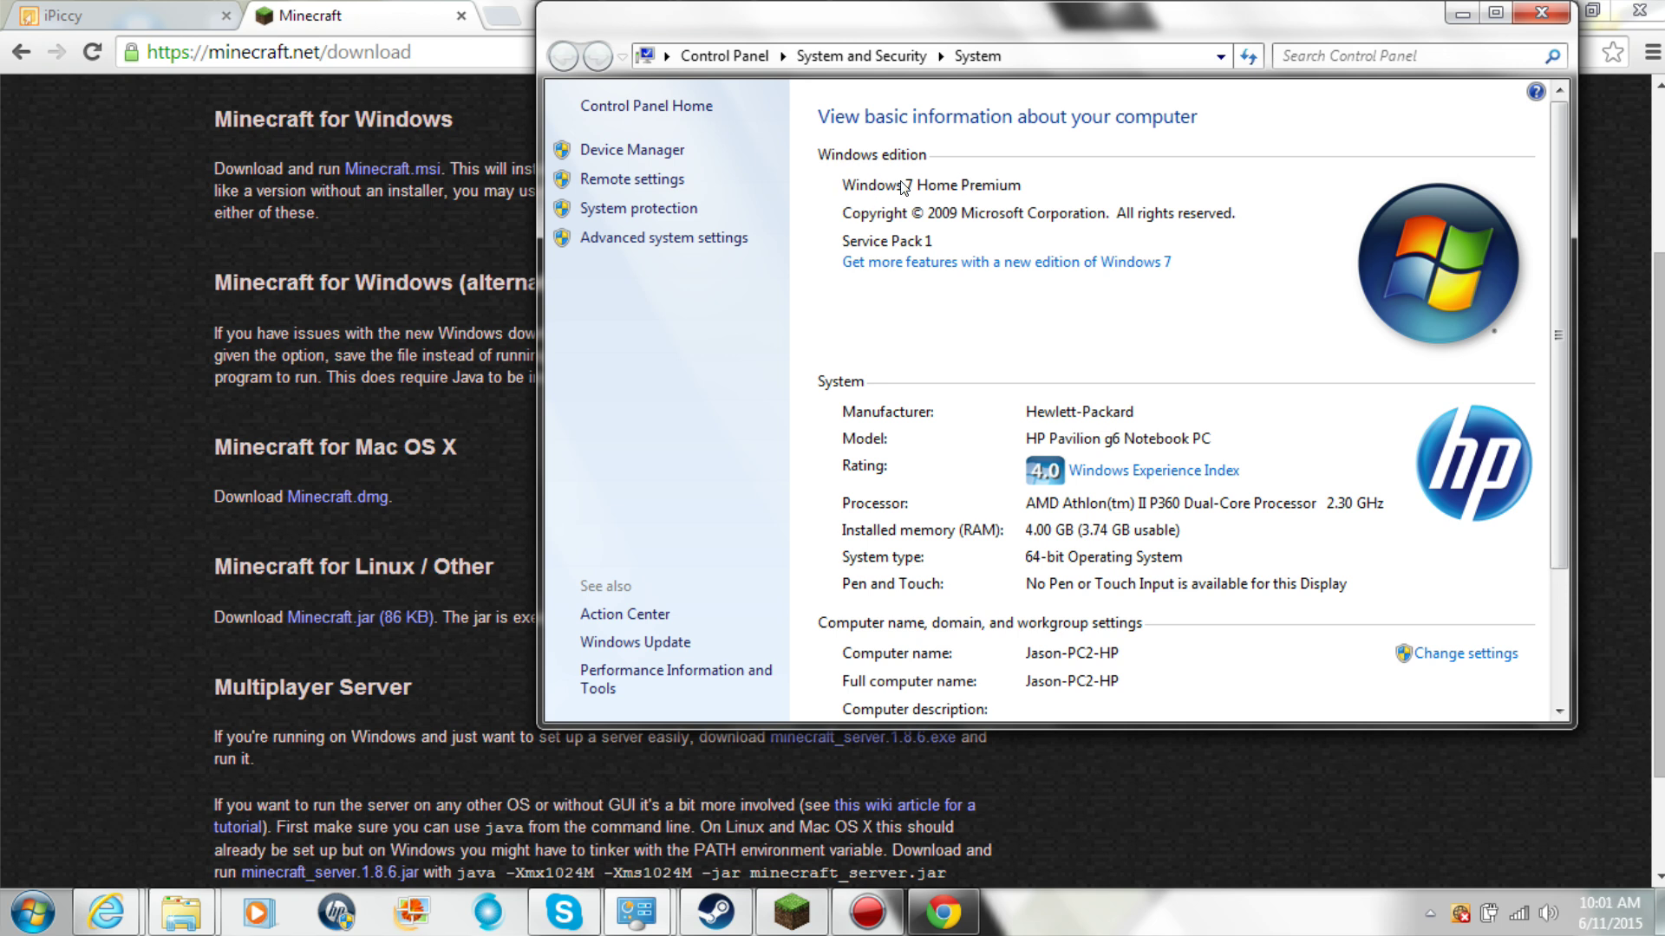
{"action": "scroll", "coordinate": [1210, 332], "scroll_direction": "down", "scroll_amount": 3}
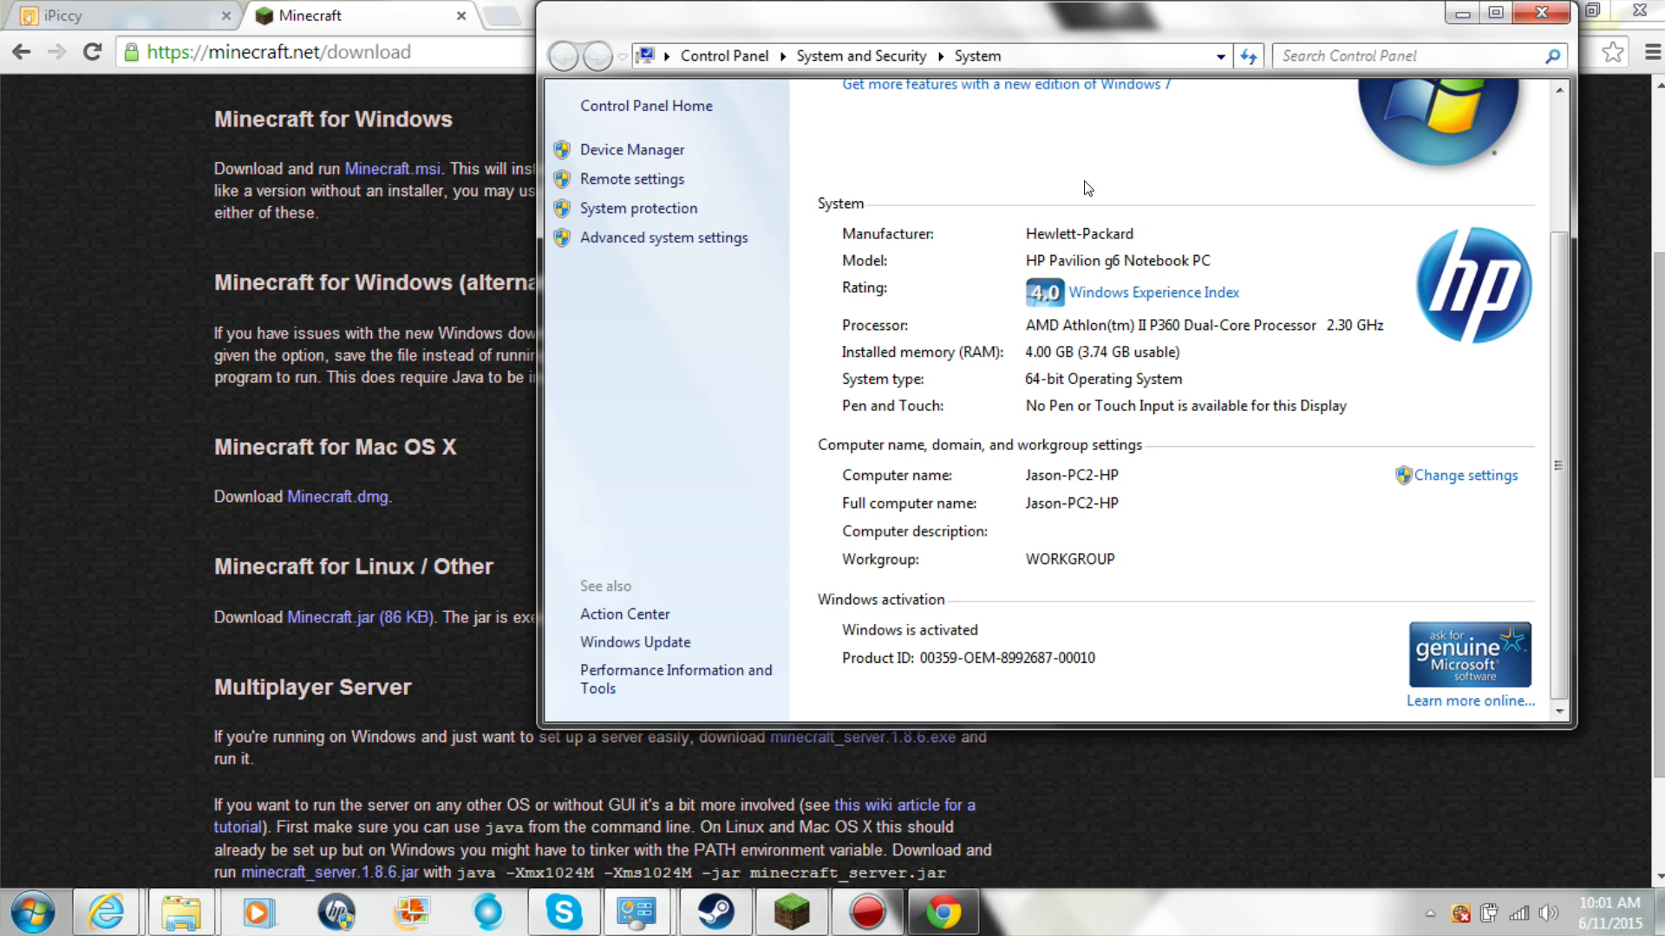
{"action": "scroll", "coordinate": [1082, 383], "scroll_direction": "up", "scroll_amount": 2}
{"action": "scroll", "coordinate": [1082, 384], "scroll_direction": "up", "scroll_amount": 1}
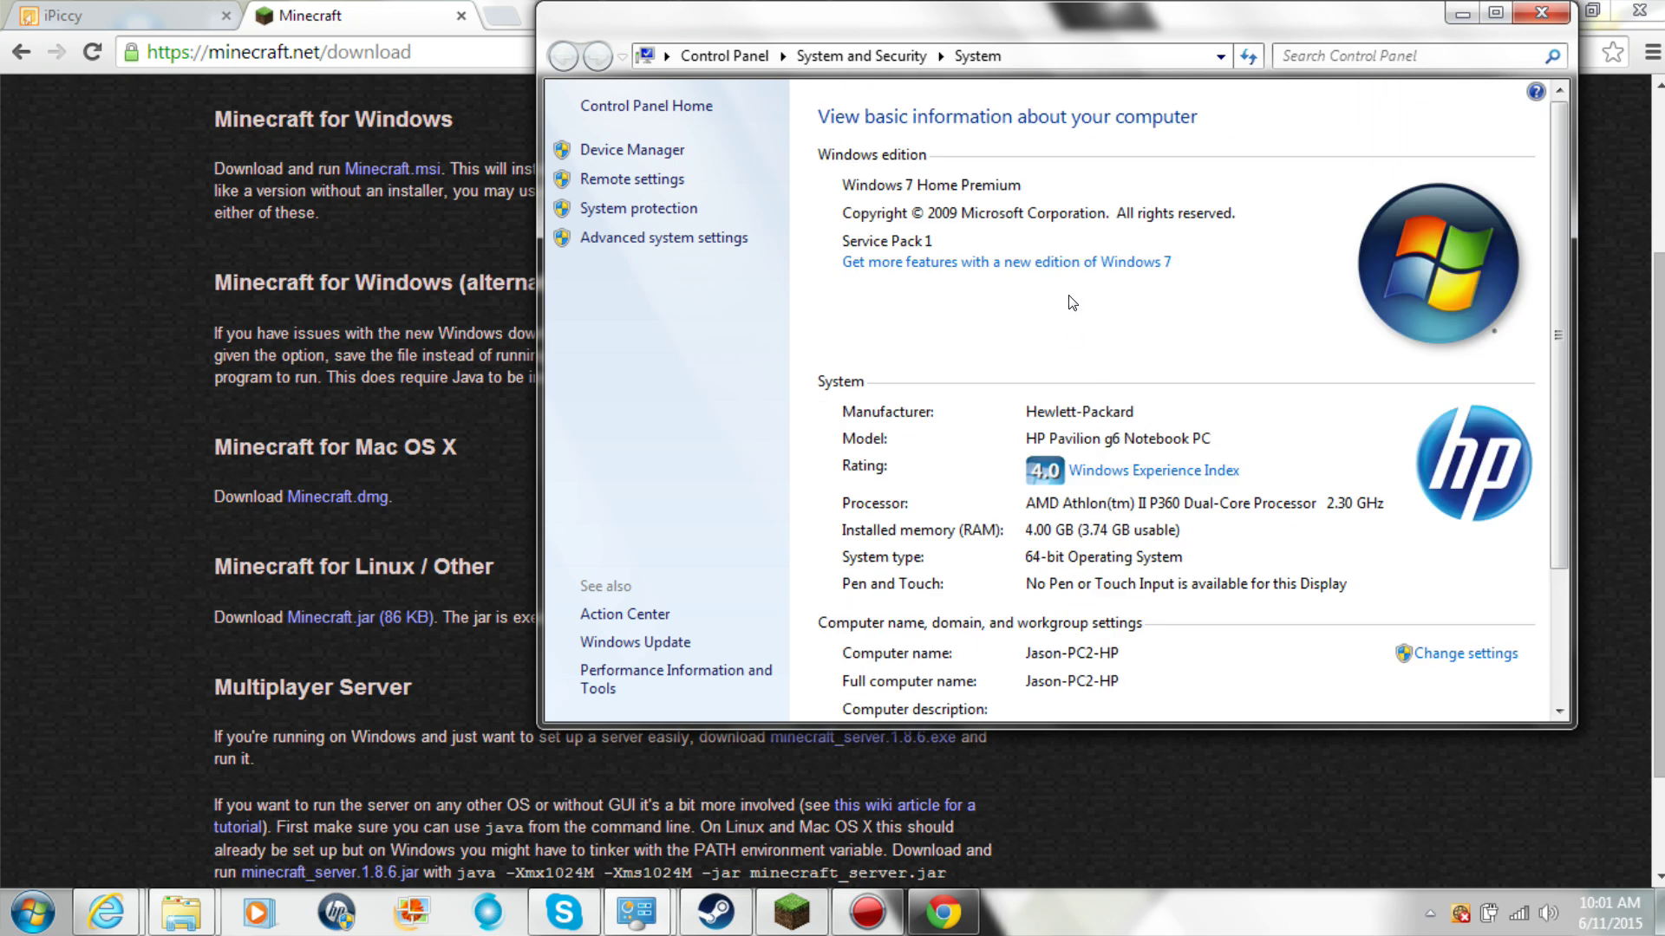
{"action": "left_click", "coordinate": [1561, 14]}
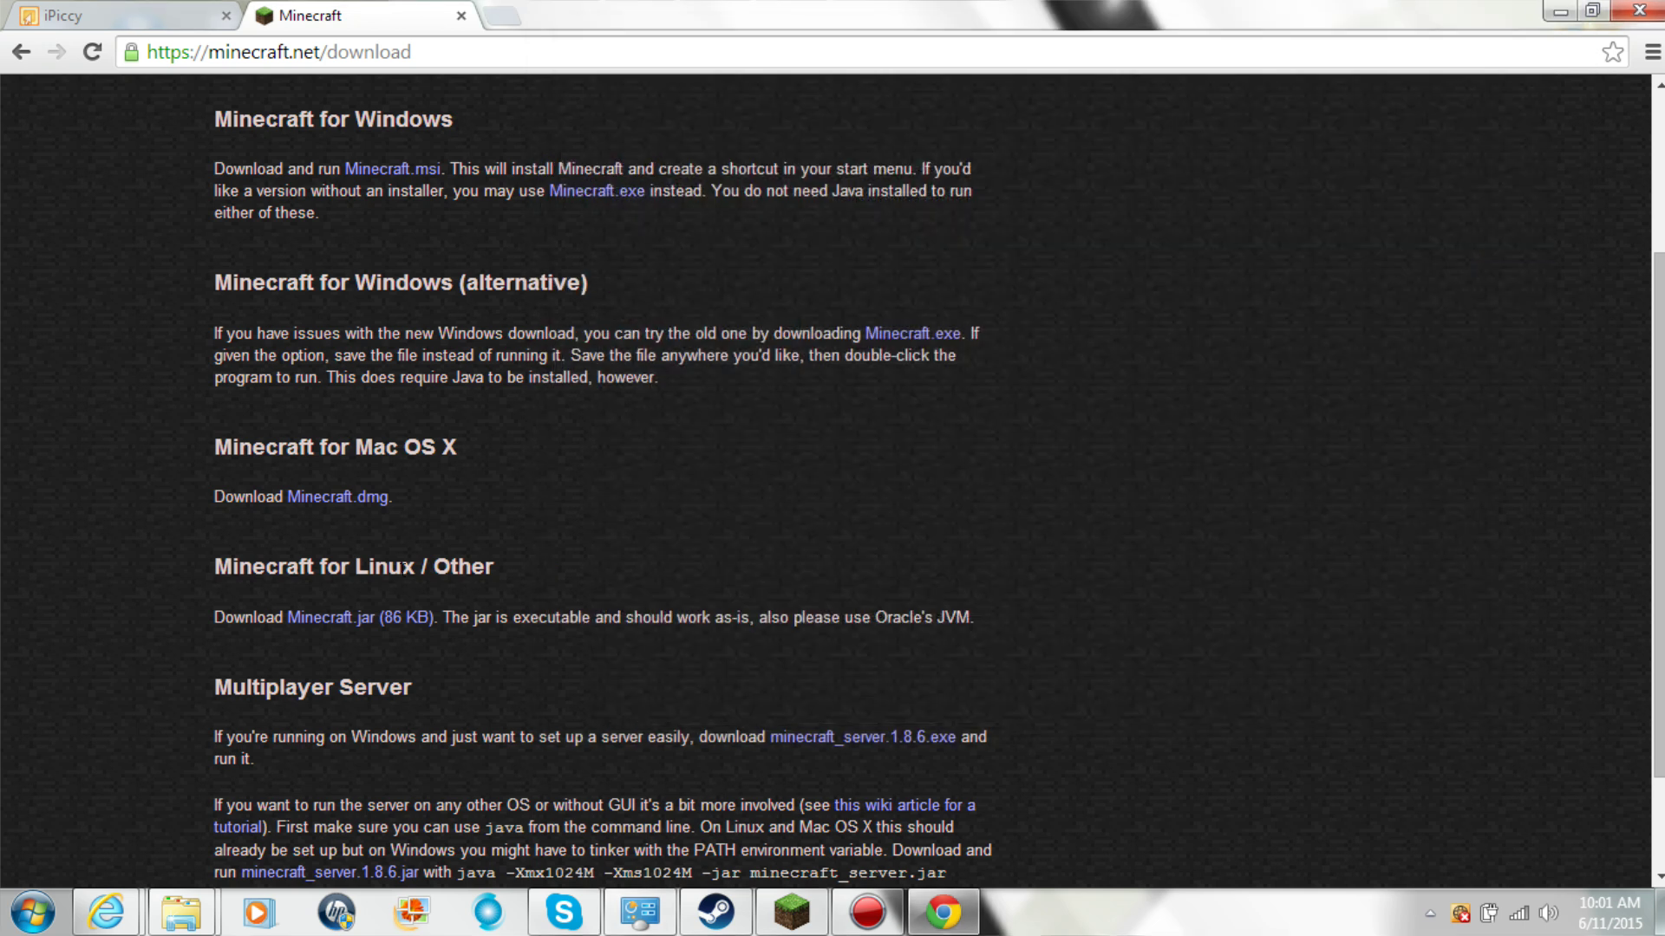
Download Minecraft.jar from the Minecraft for Linux / Other section and keep the file despite the security warning
{"action": "left_click_drag", "start_coordinate": [354, 567], "coordinate": [422, 568]}
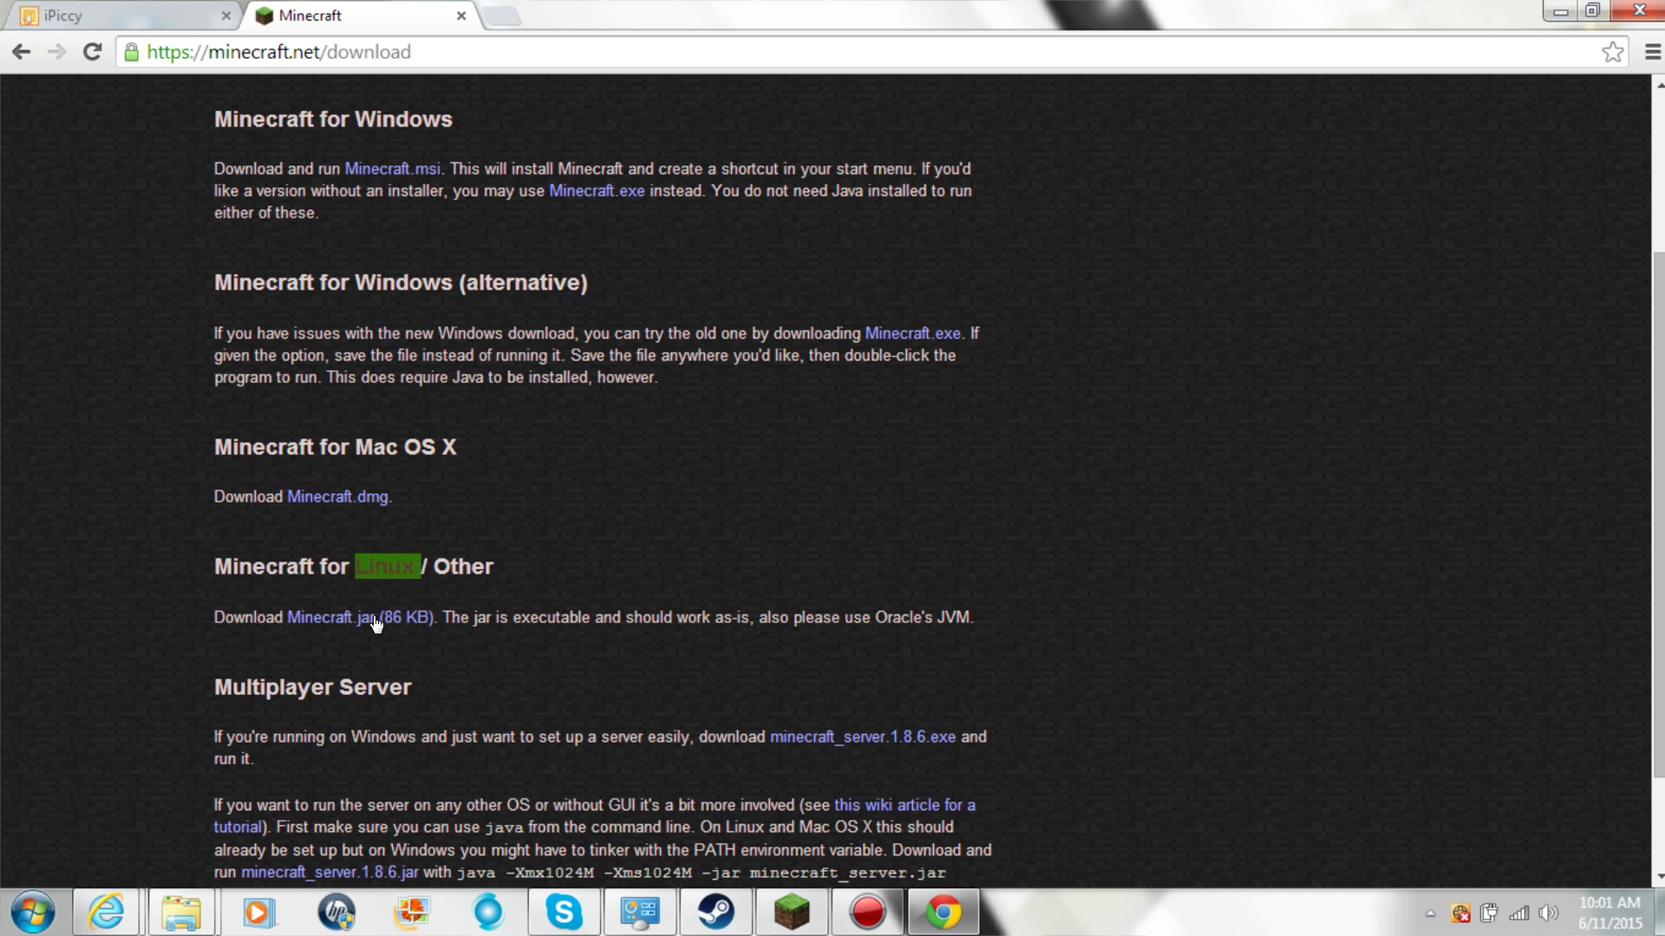
{"action": "left_click", "coordinate": [372, 619]}
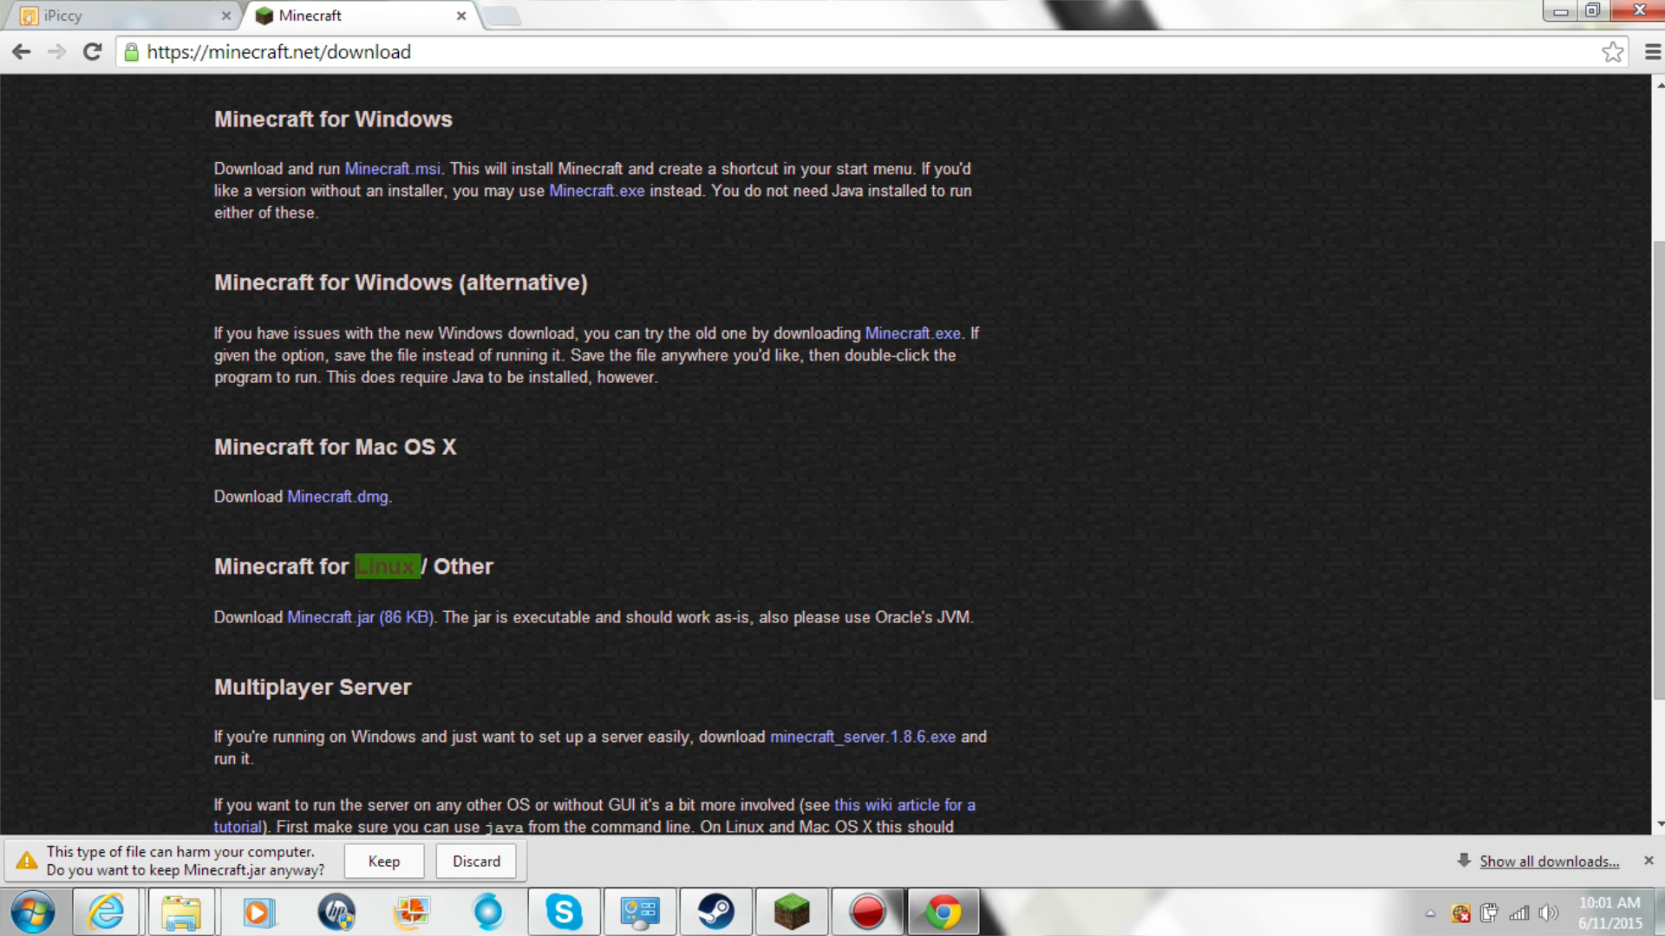
{"action": "left_click", "coordinate": [384, 863]}
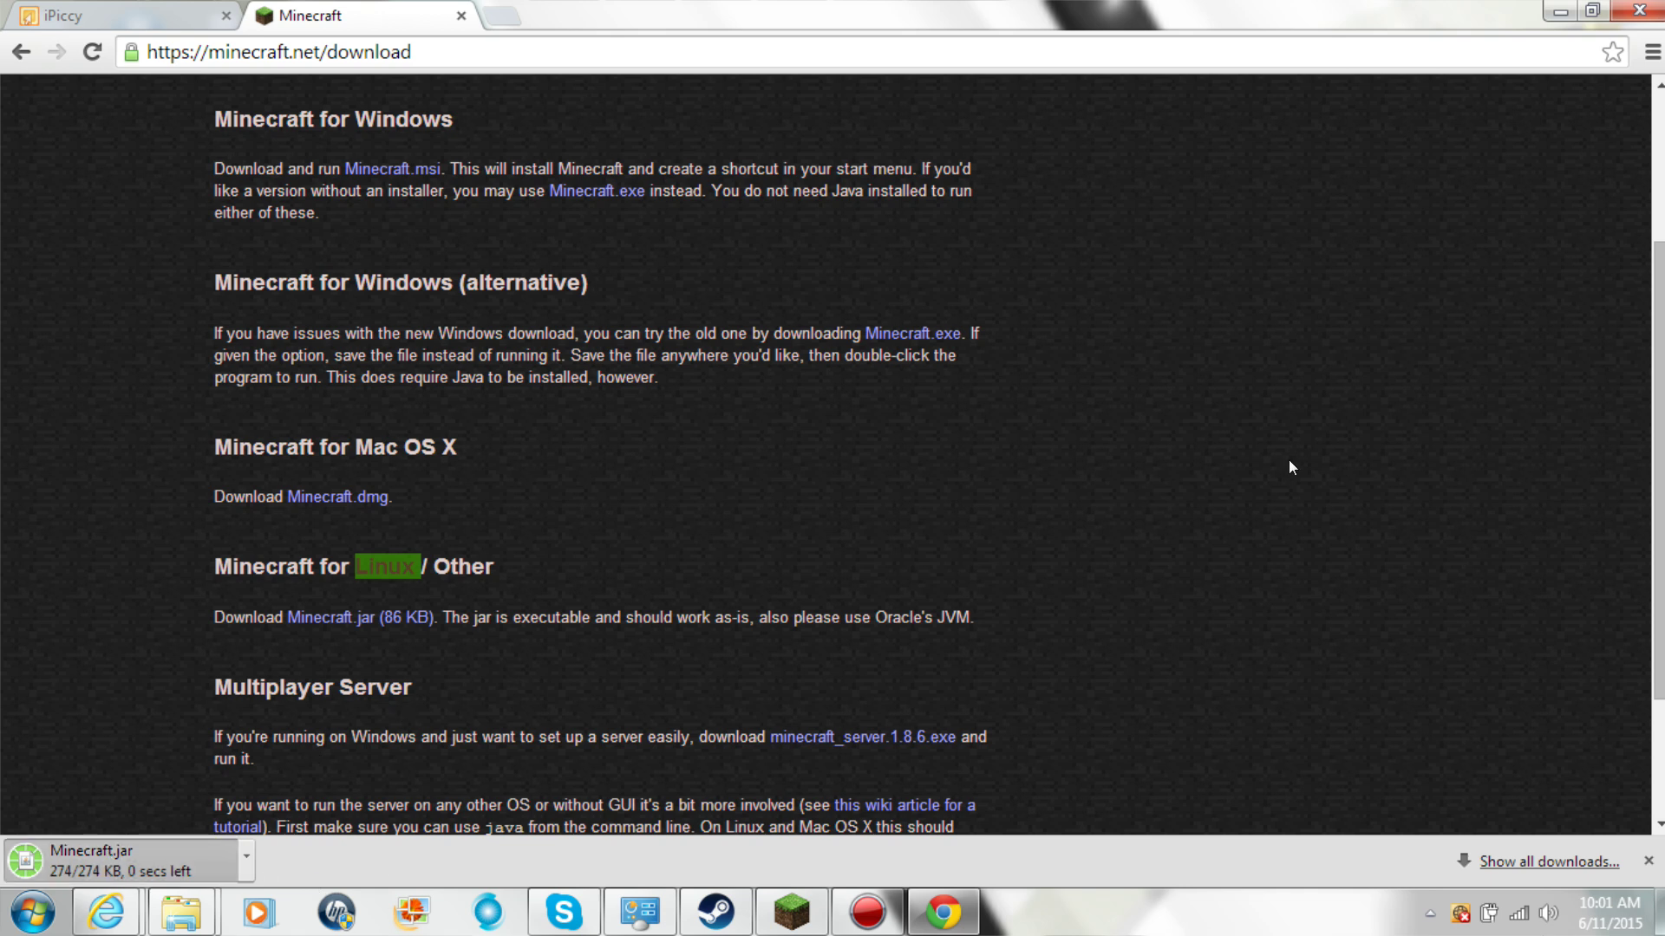
Copy the downloaded Minecraft.jar to the desktop, replacing the existing file, and open the Minecraft Launcher with it
{"action": "left_click", "coordinate": [1659, 924]}
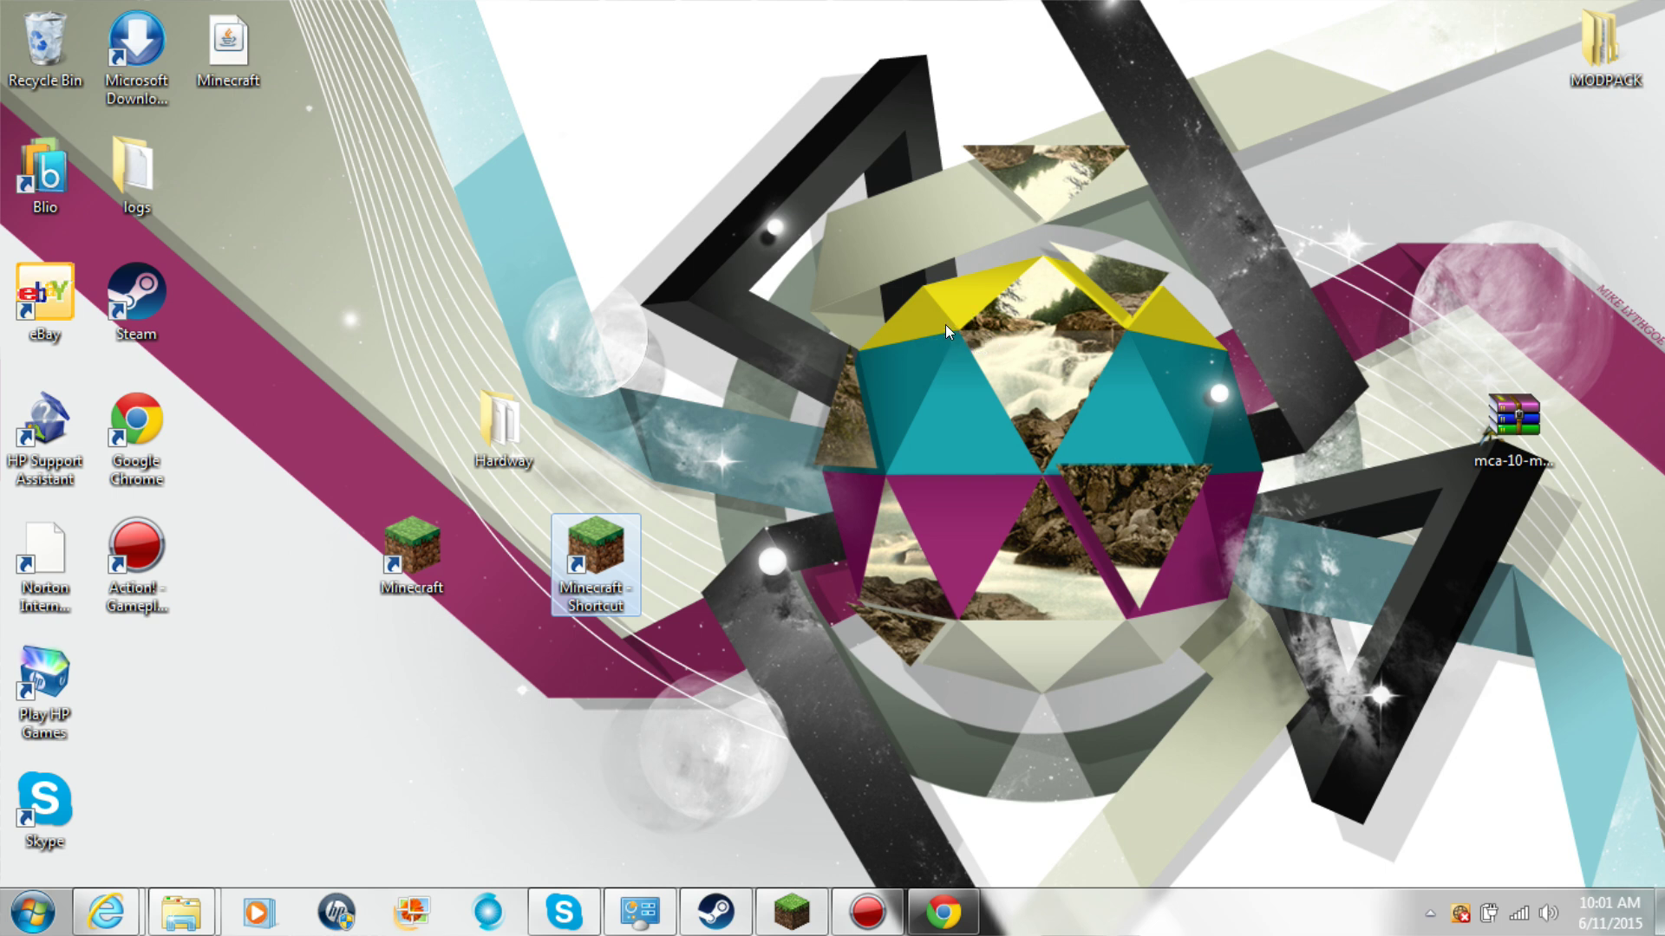
{"action": "left_click_drag", "start_coordinate": [945, 324], "coordinate": [945, 324]}
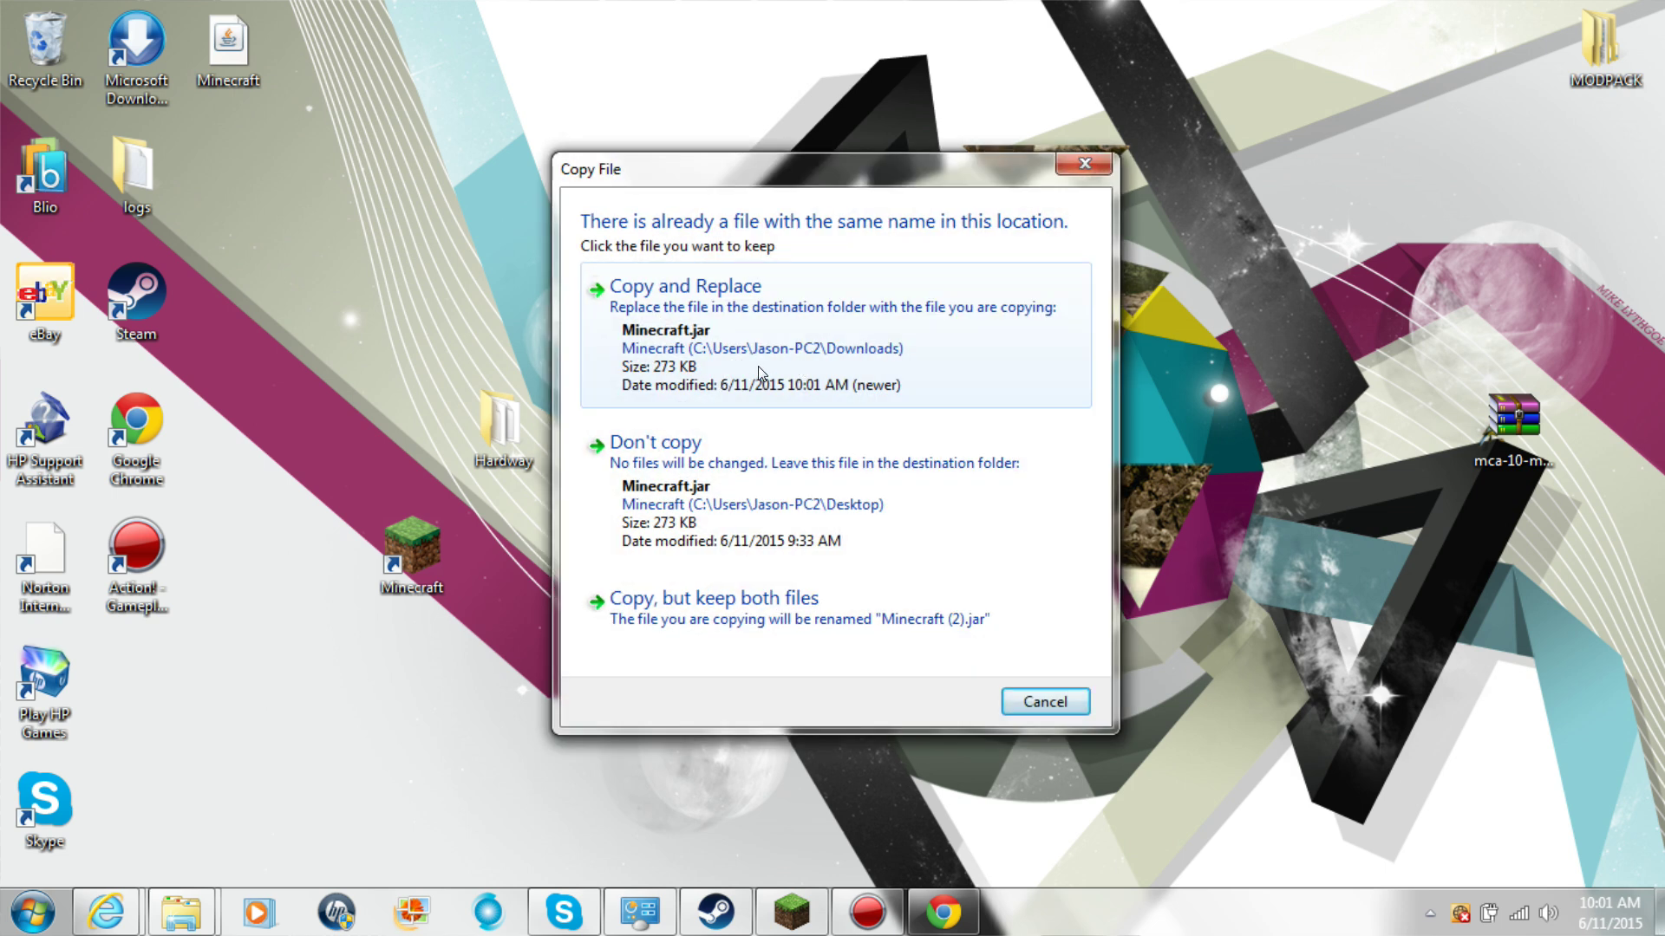
{"action": "left_click", "coordinate": [759, 369]}
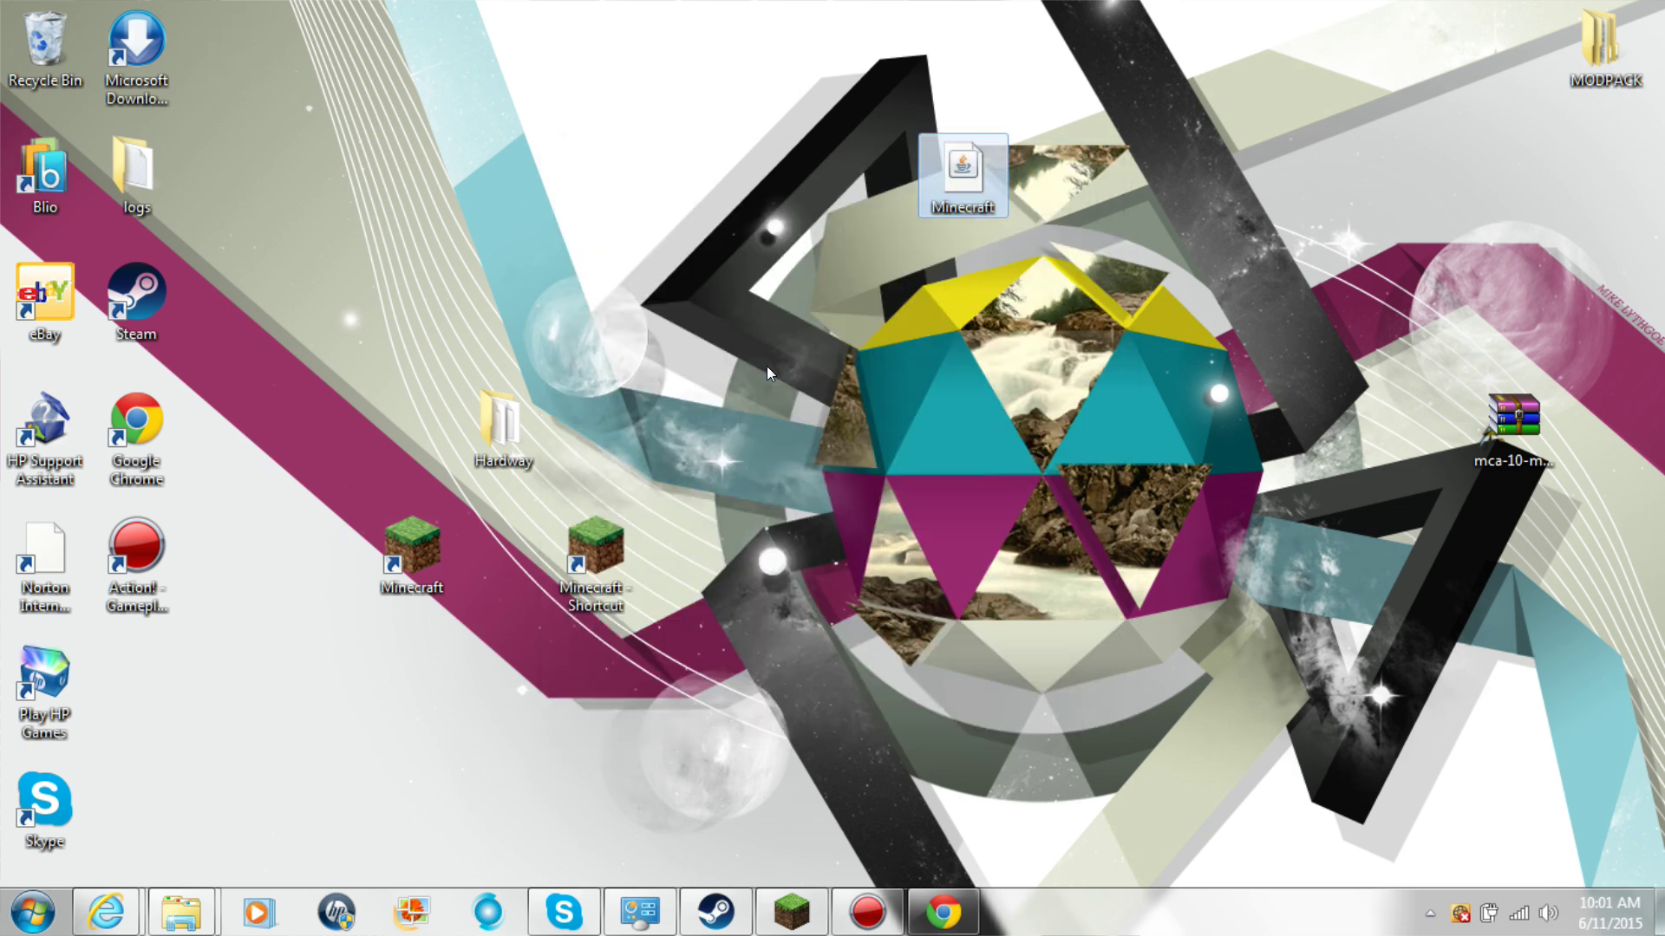
{"action": "double_click", "coordinate": [970, 179]}
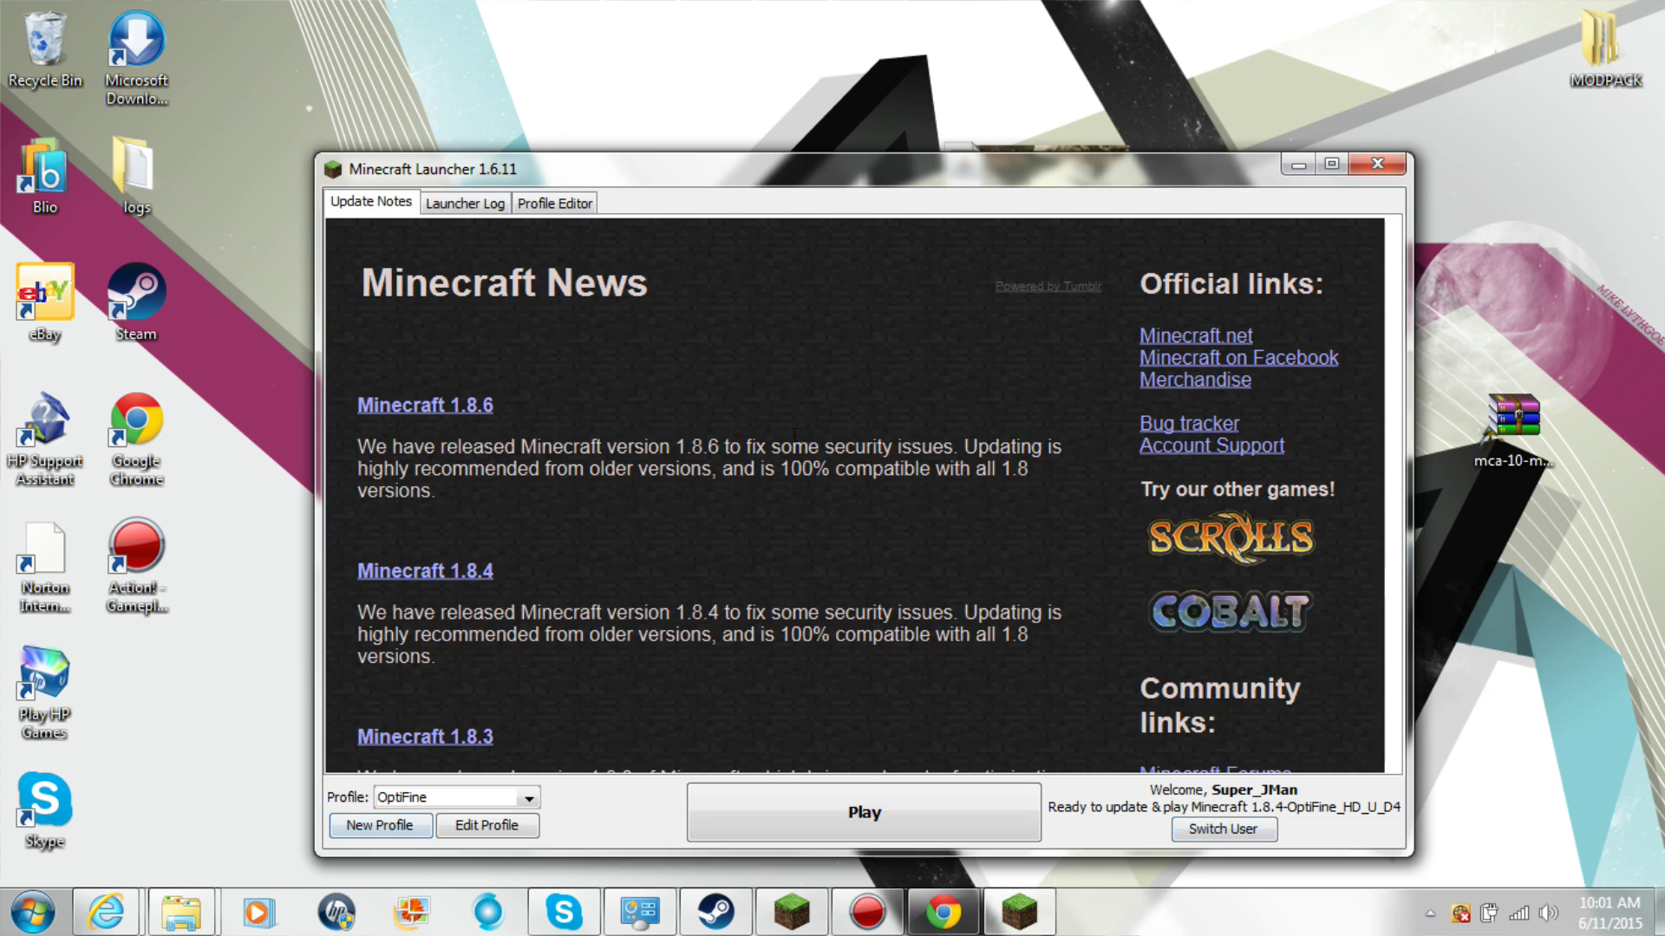
{"action": "scroll", "coordinate": [850, 531], "scroll_direction": "down", "scroll_amount": 1}
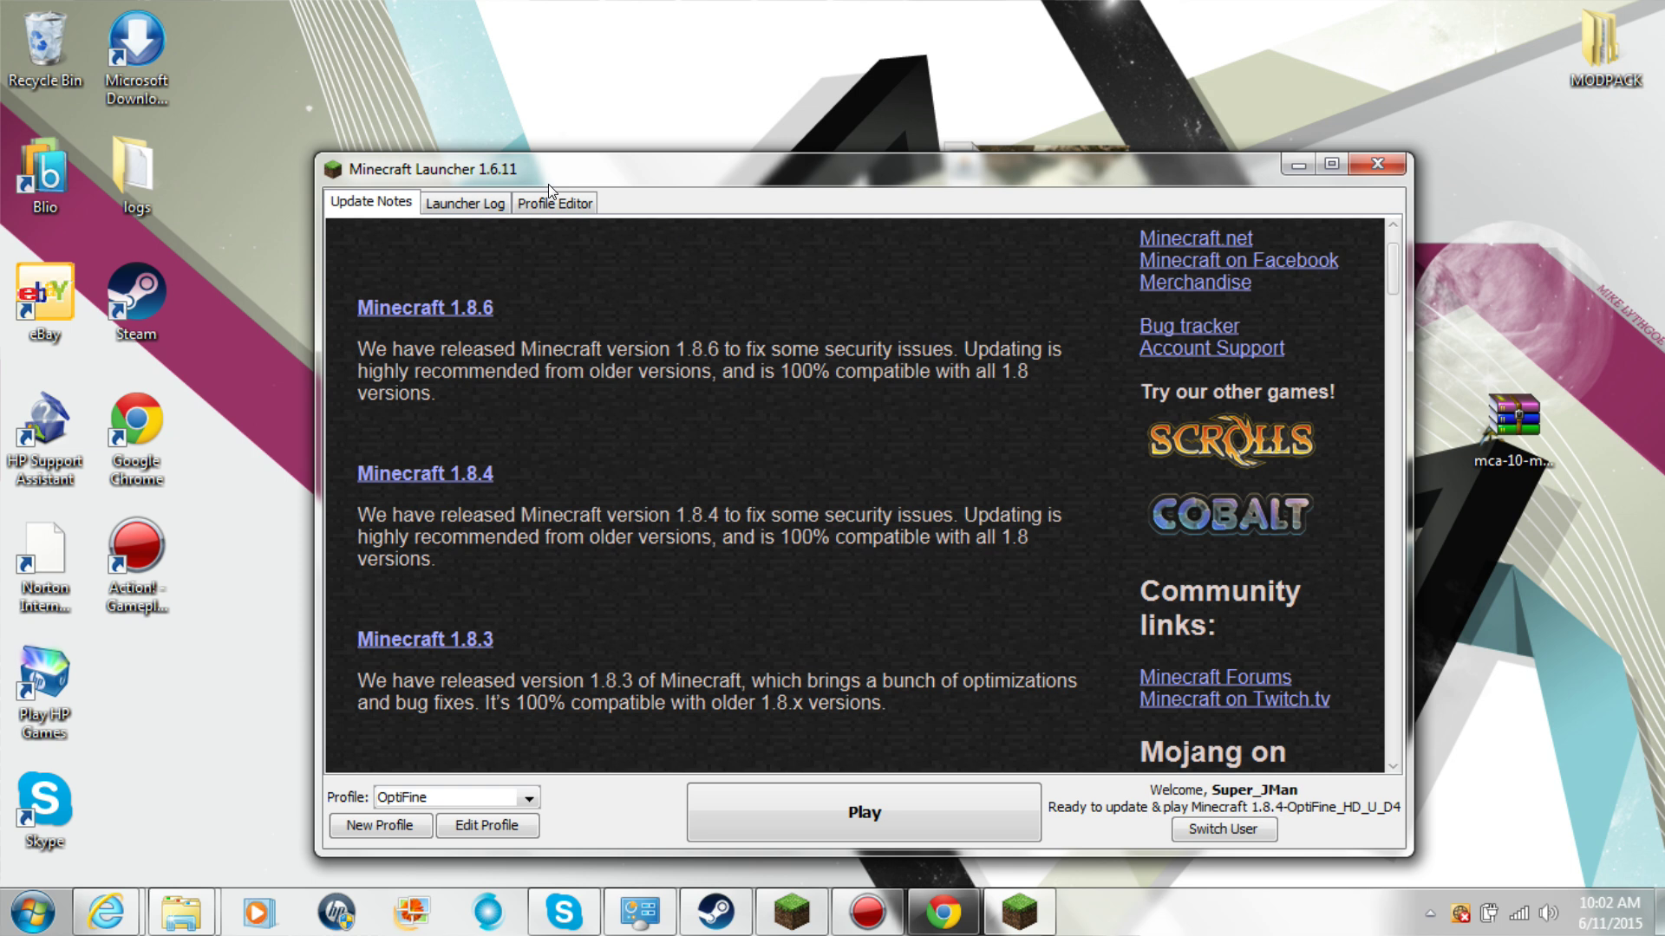